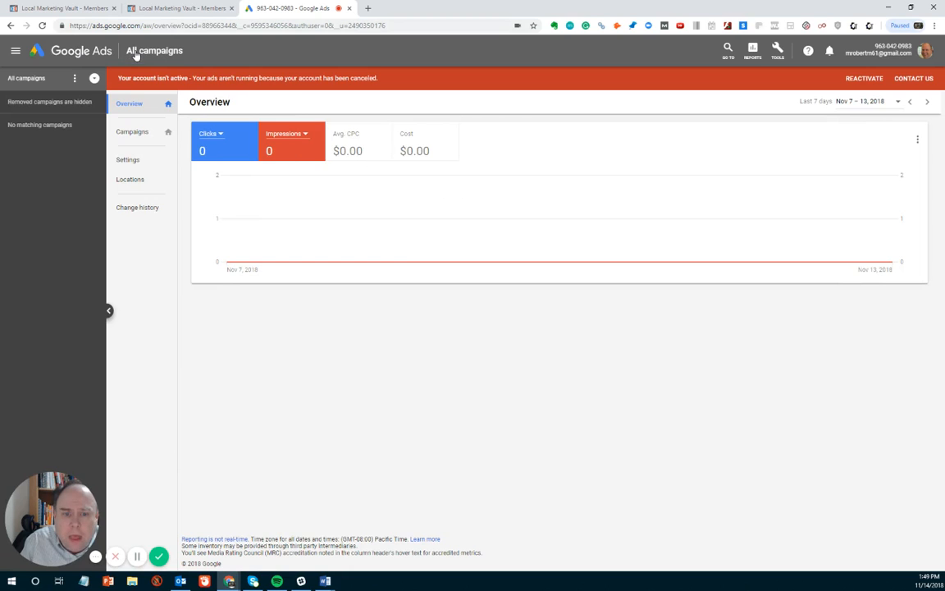
# Step: Open the Campaigns page and bring up the + Campaign menu
pyautogui.click(143, 56)
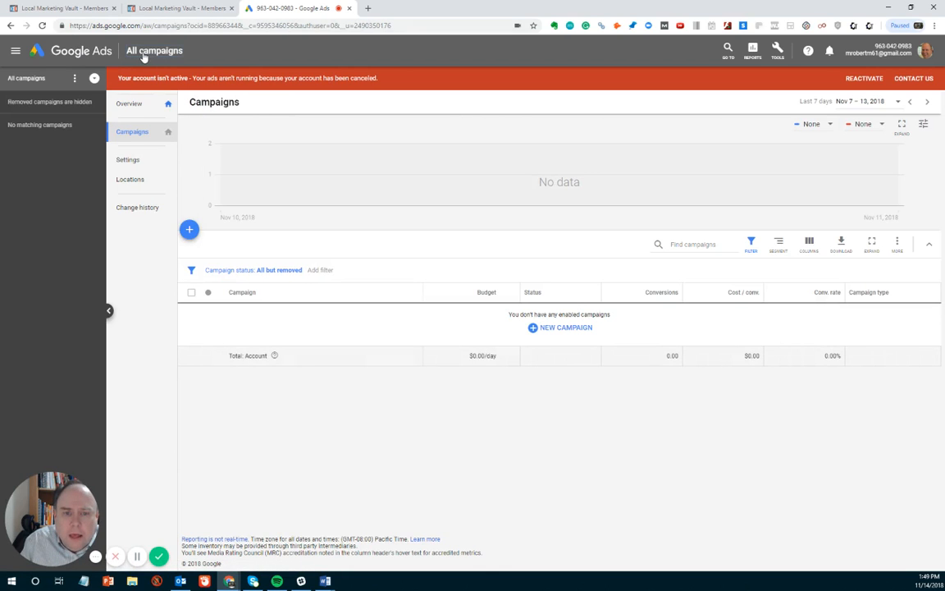
pyautogui.click(189, 231)
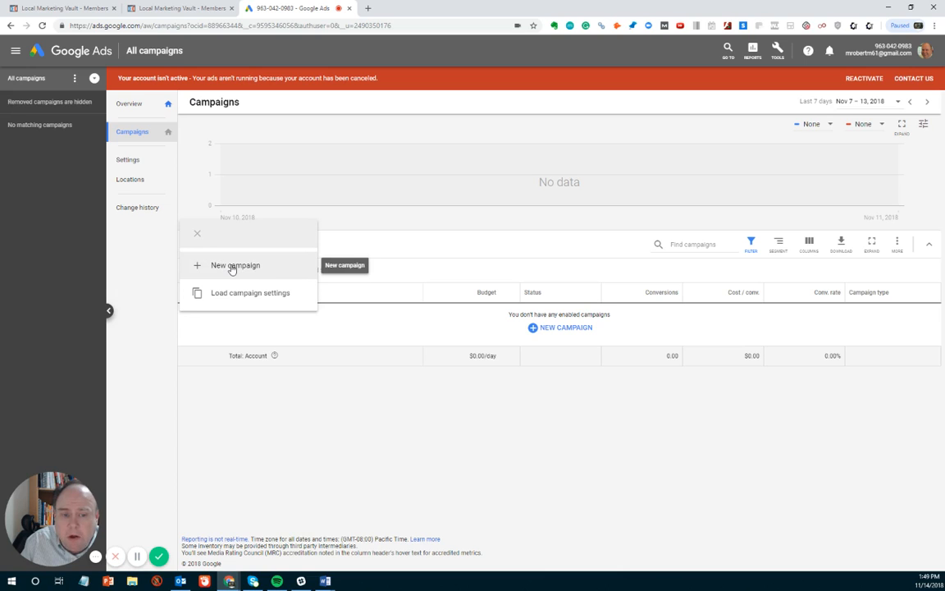
# Step: Start a new campaign using 'Create a campaign without a goal's guidance'
pyautogui.click(234, 265)
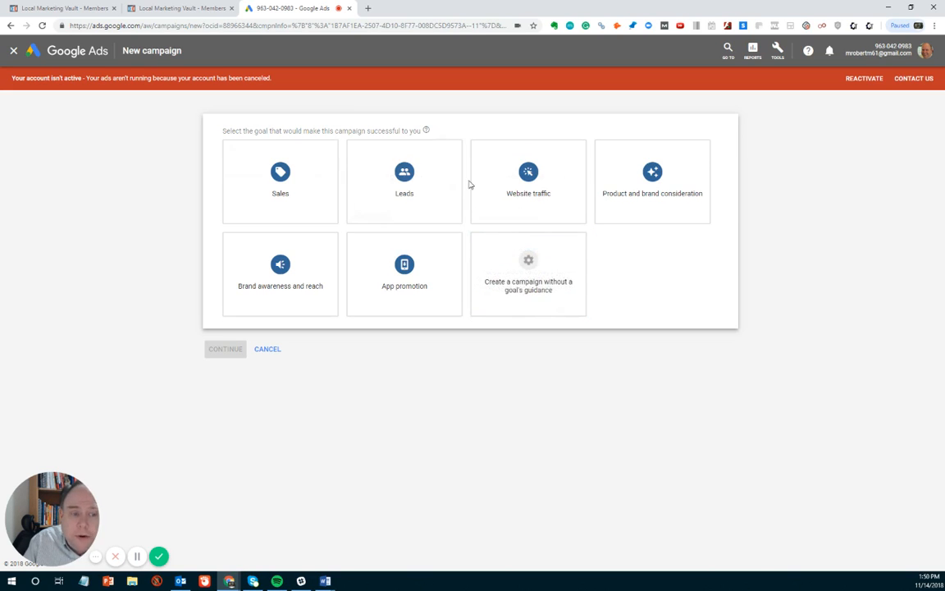
pyautogui.click(518, 273)
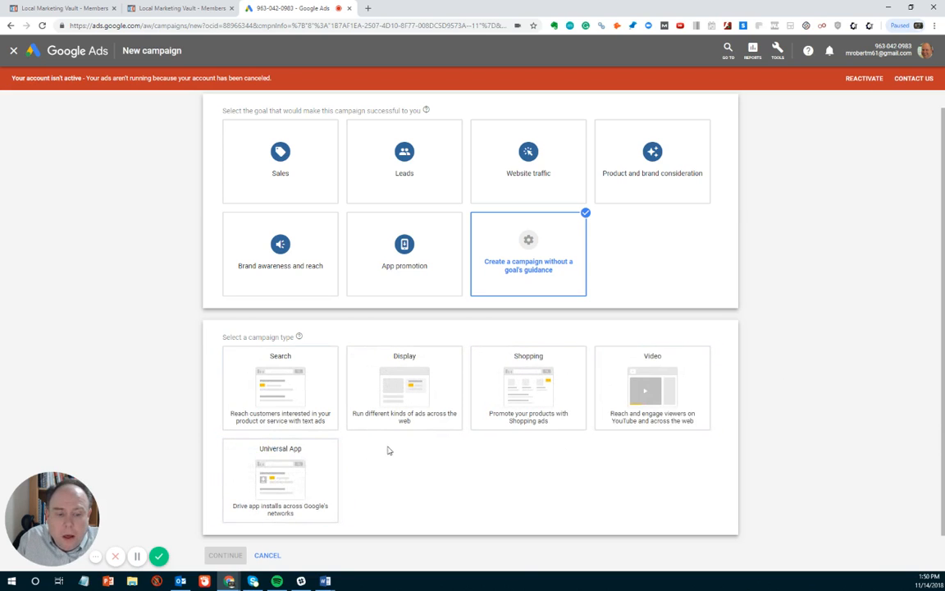
pyautogui.click(239, 463)
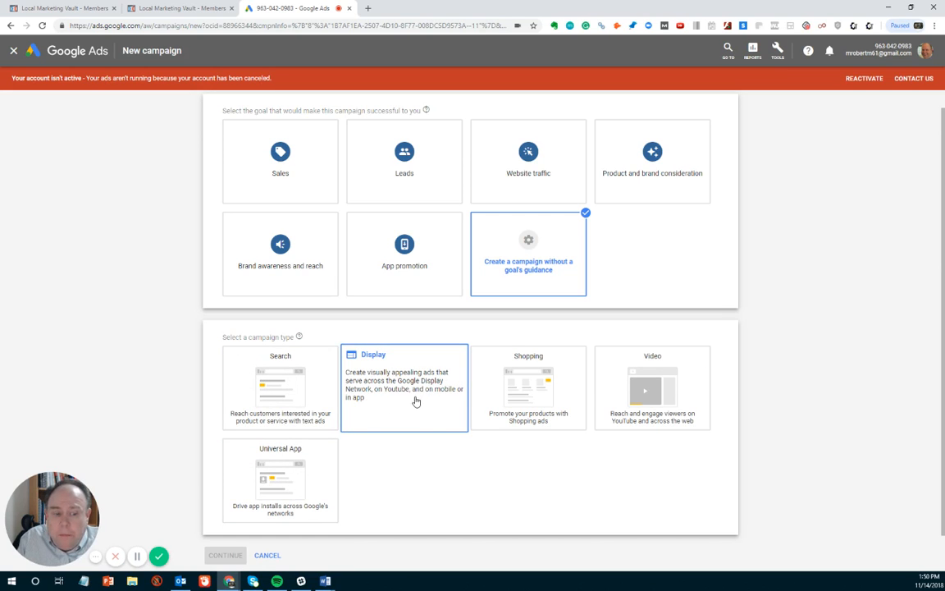
# Step: Choose the Search campaign type with Website visits as the result, and continue
pyautogui.click(277, 384)
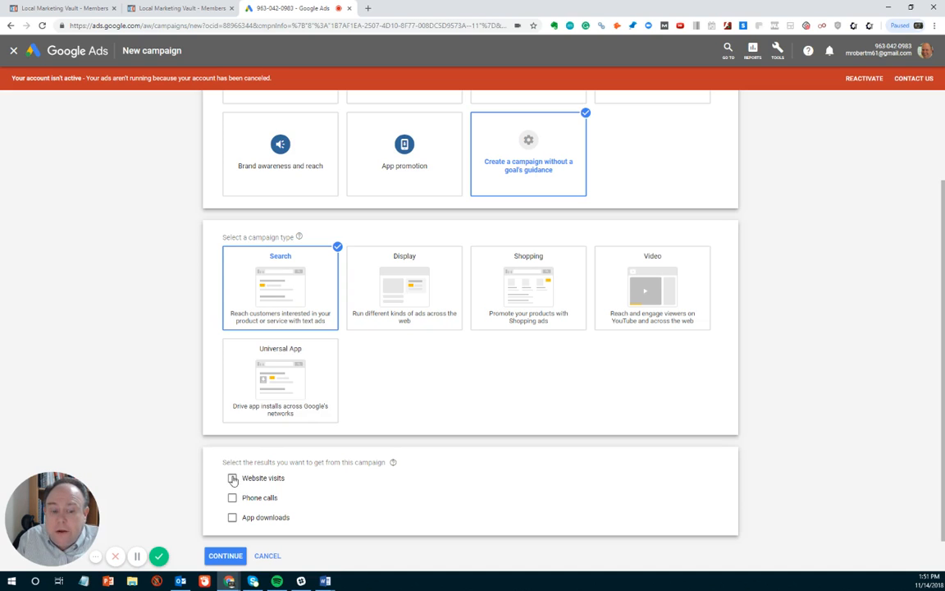
pyautogui.click(233, 479)
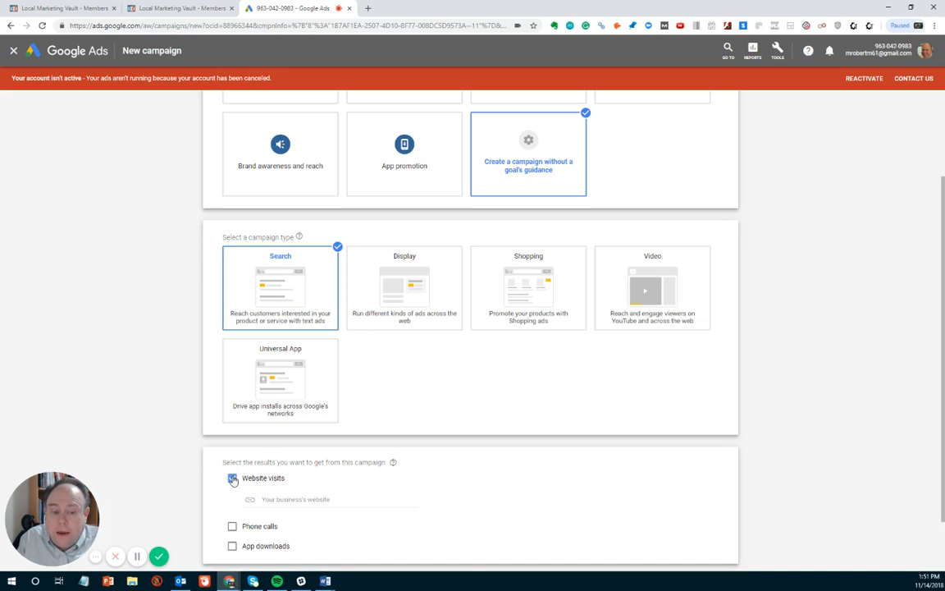
pyautogui.scroll(-2, 218, 433)
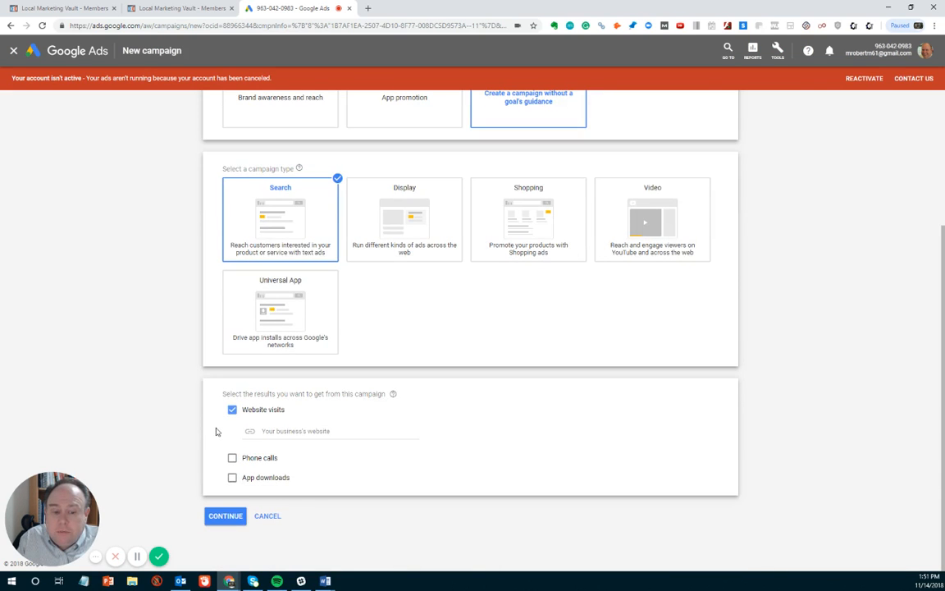
pyautogui.click(223, 518)
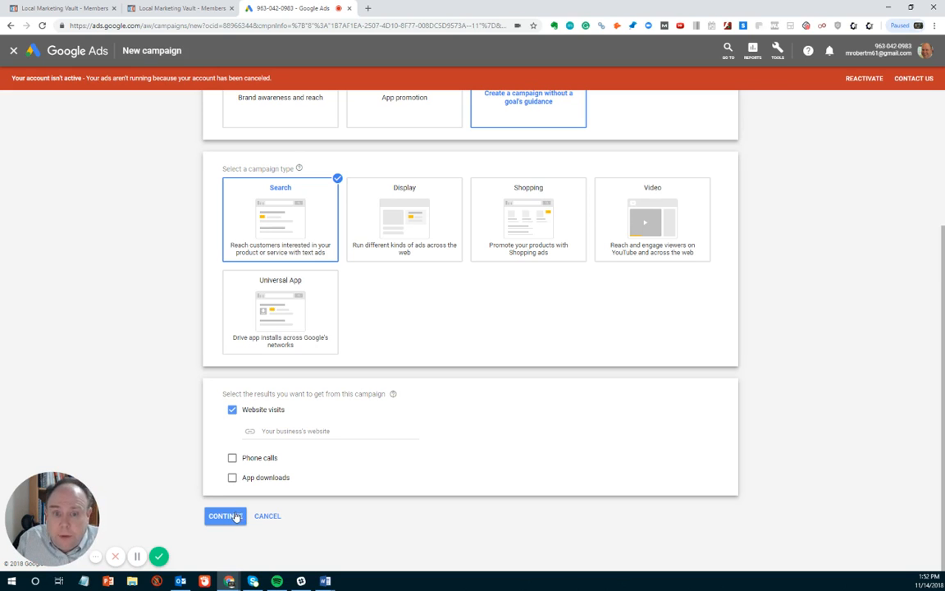
pyautogui.click(235, 516)
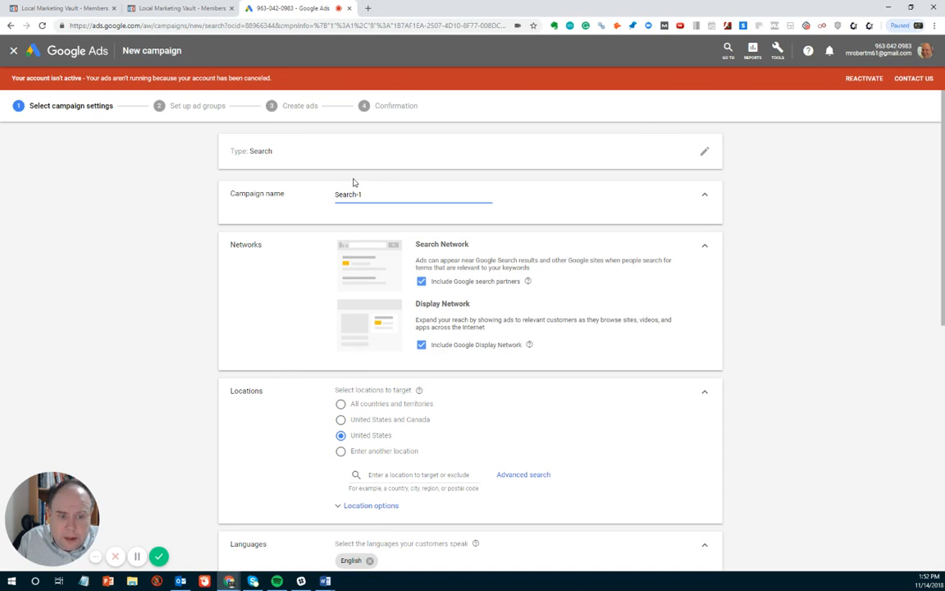
# Step: Rename the campaign to 'Auto Accidents' and exclude the Google Display Network
pyautogui.moveTo(375, 194); pyautogui.dragTo(292, 186)
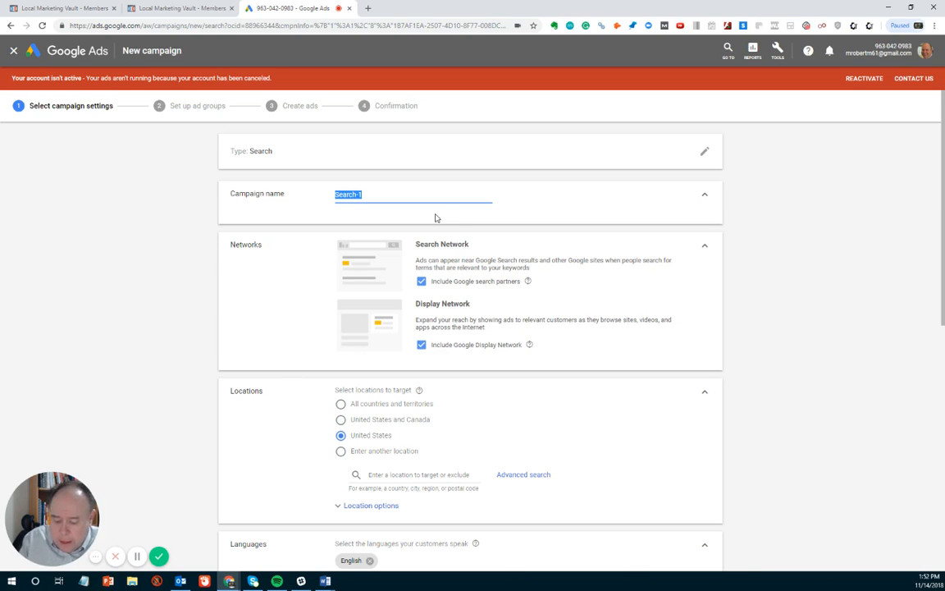
pyautogui.write('Auto Accidents')
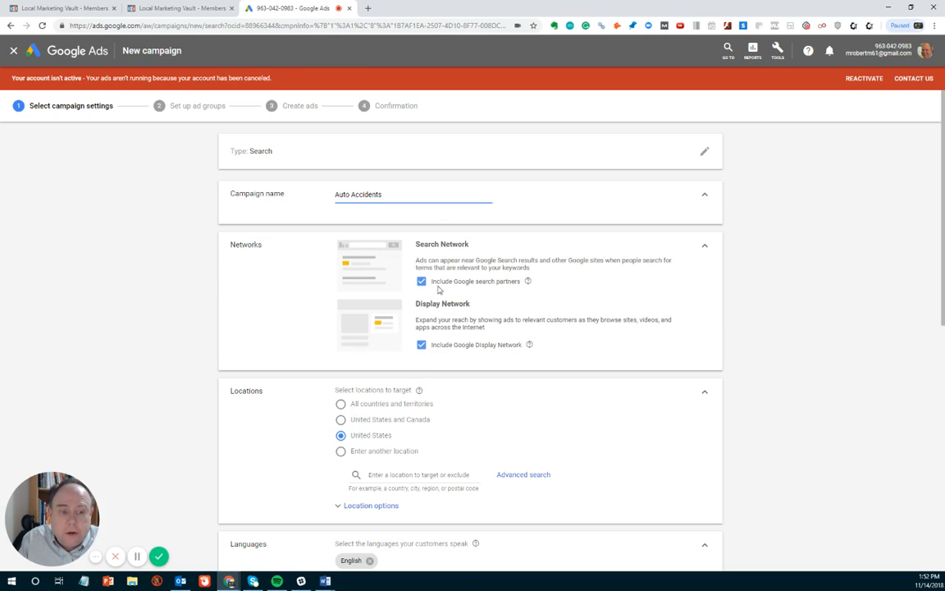
pyautogui.click(420, 344)
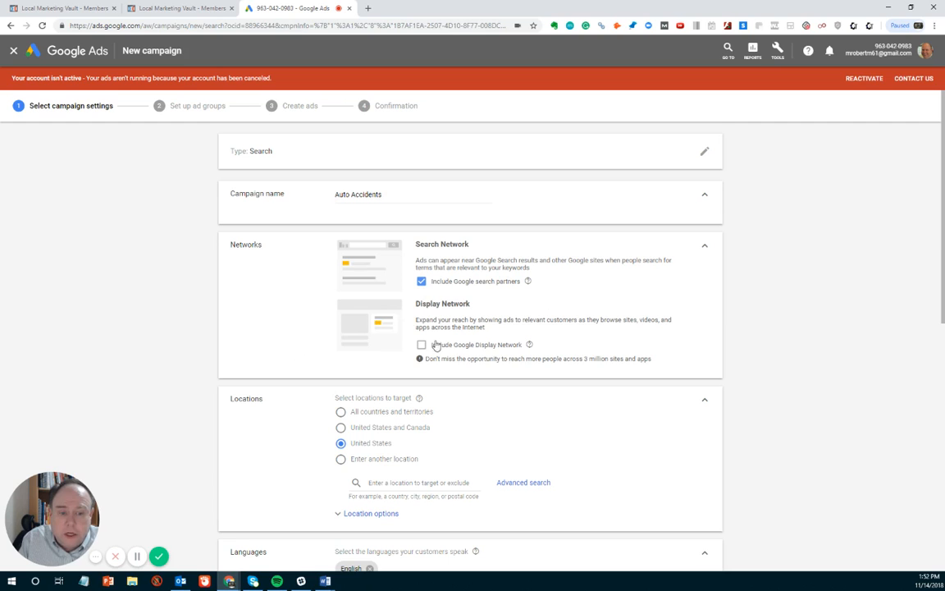
pyautogui.scroll(-2, 254, 320)
pyautogui.scroll(1, 253, 321)
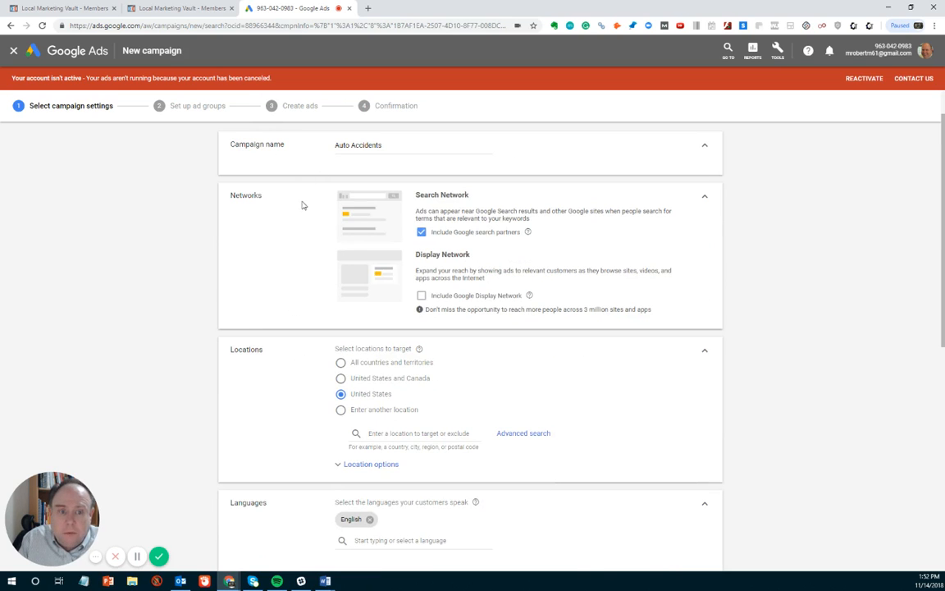
pyautogui.scroll(-1, 243, 246)
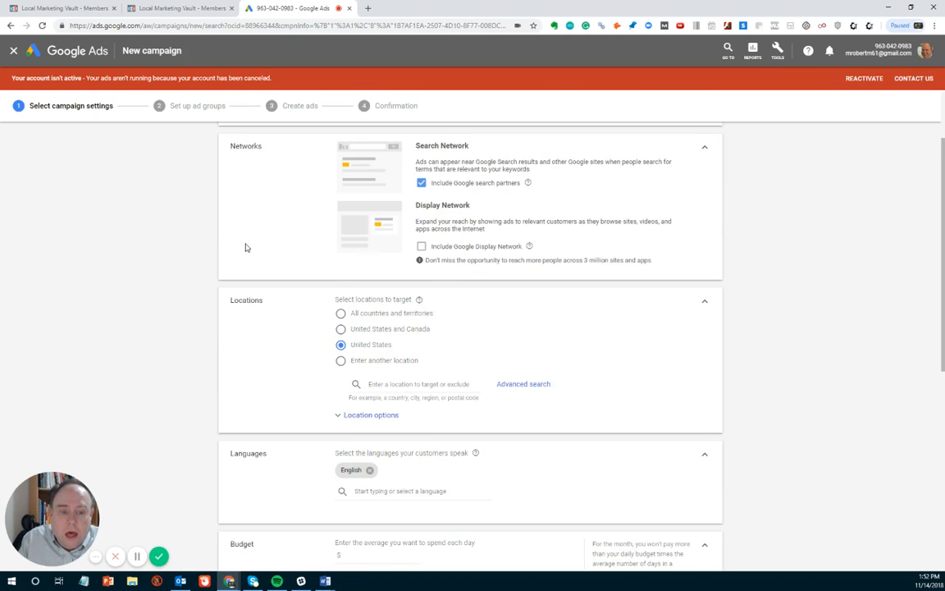
pyautogui.scroll(-2, 245, 247)
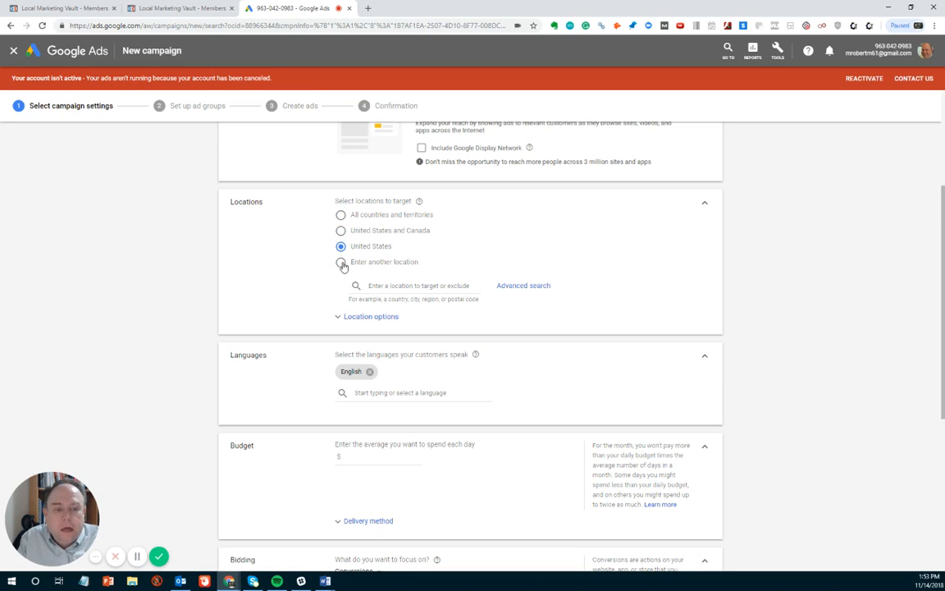
# Step: Switch to a custom location and target the state of Missouri
pyautogui.click(341, 263)
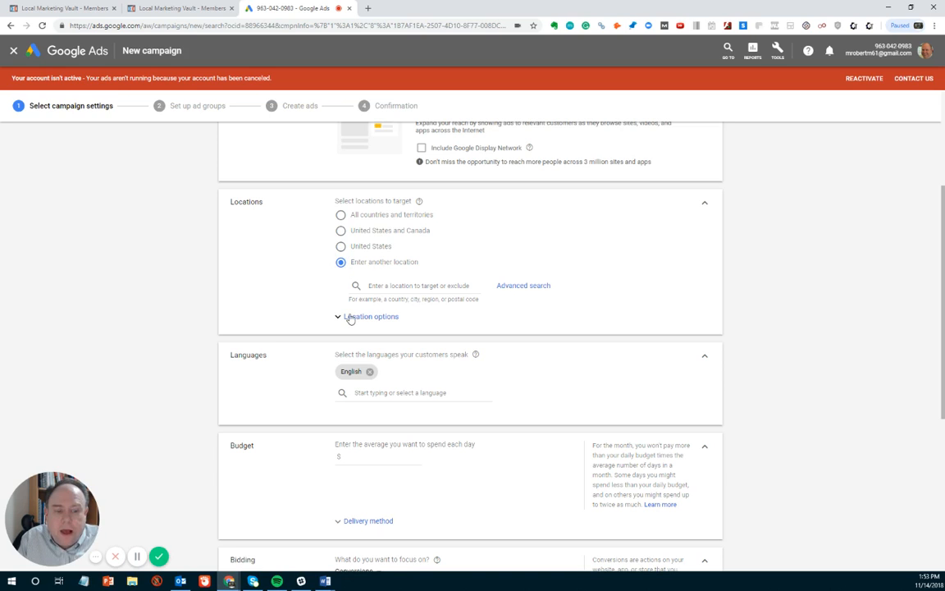
pyautogui.click(388, 285)
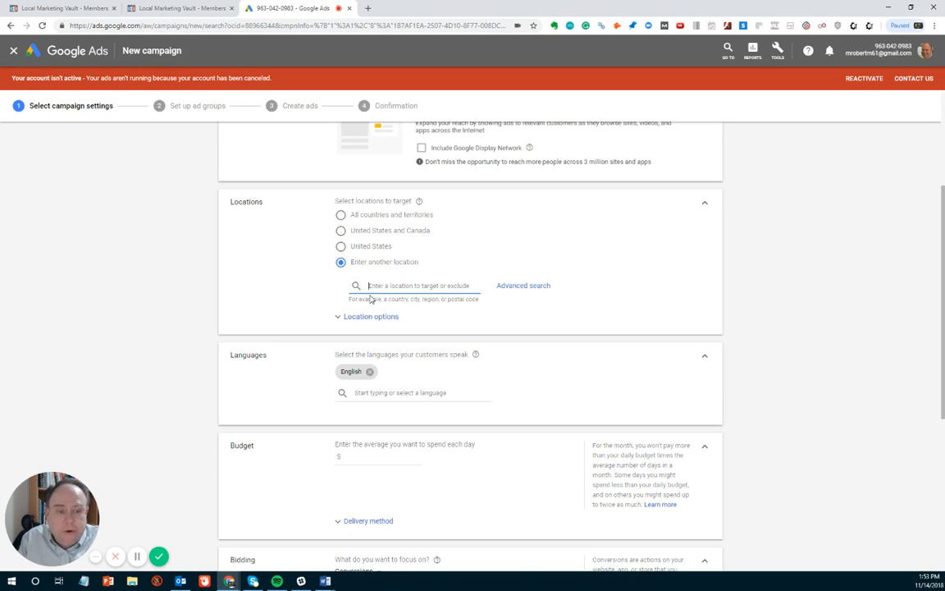
pyautogui.write('miss')
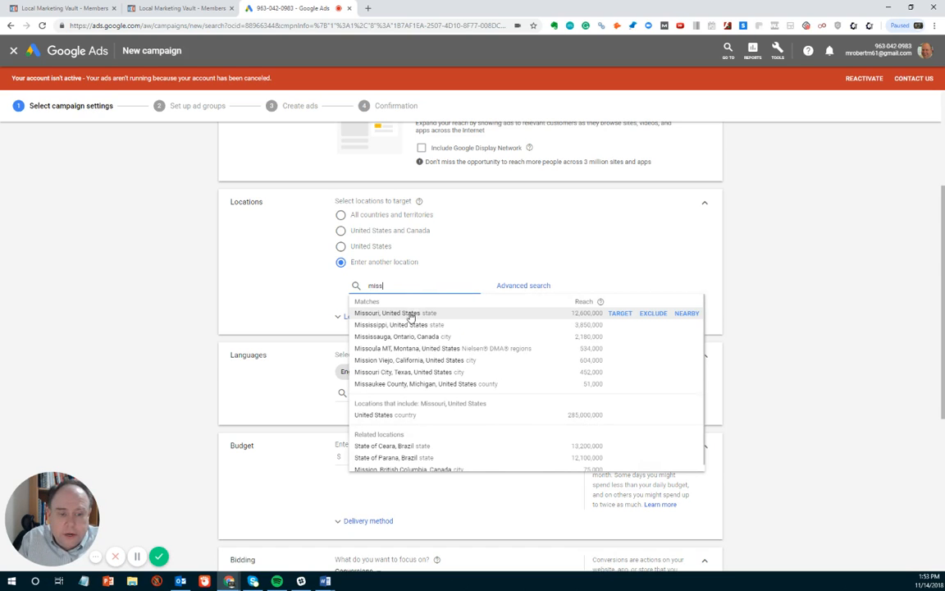
pyautogui.click(410, 316)
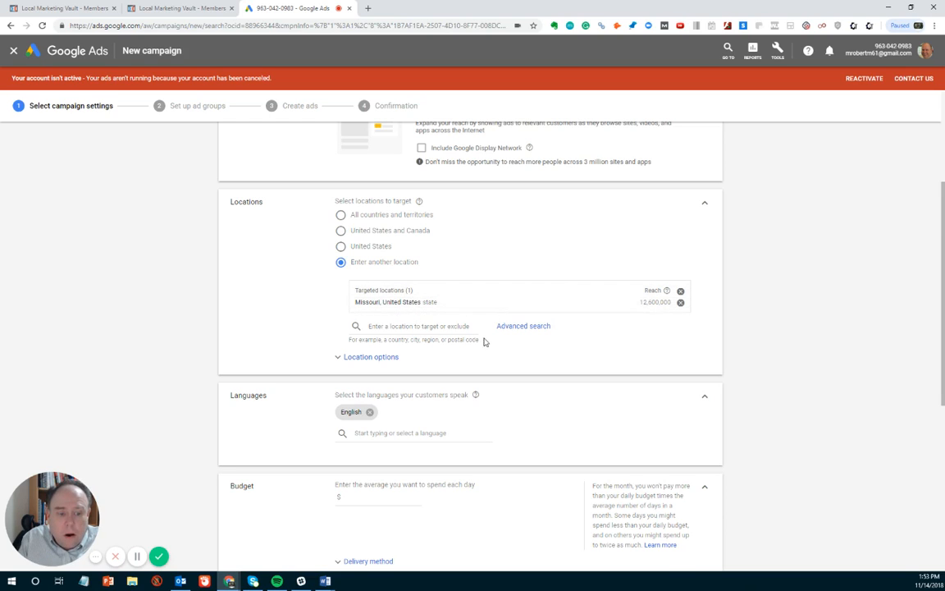
# Step: Add Illinois as a target location, then remove it again
pyautogui.click(456, 327)
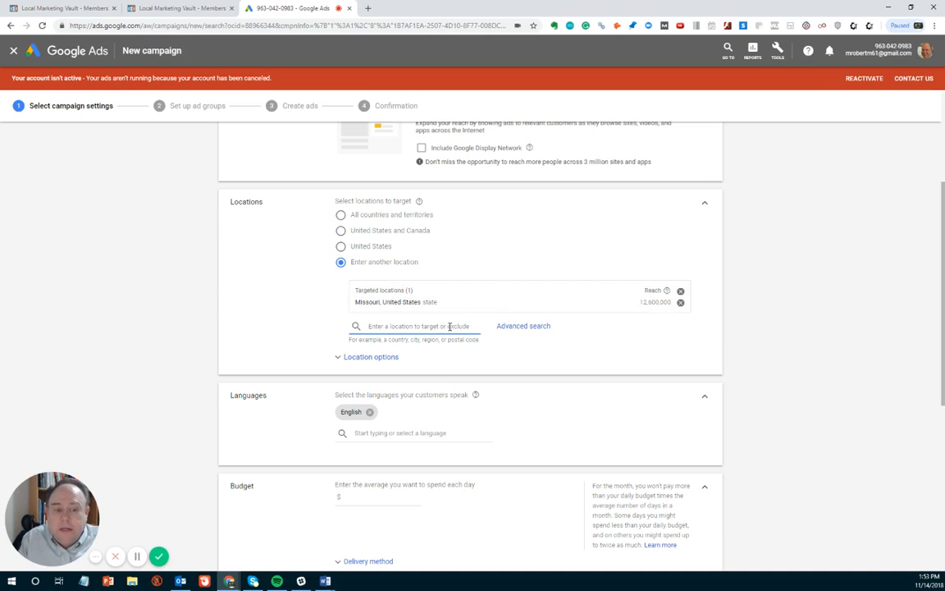
pyautogui.write('Il')
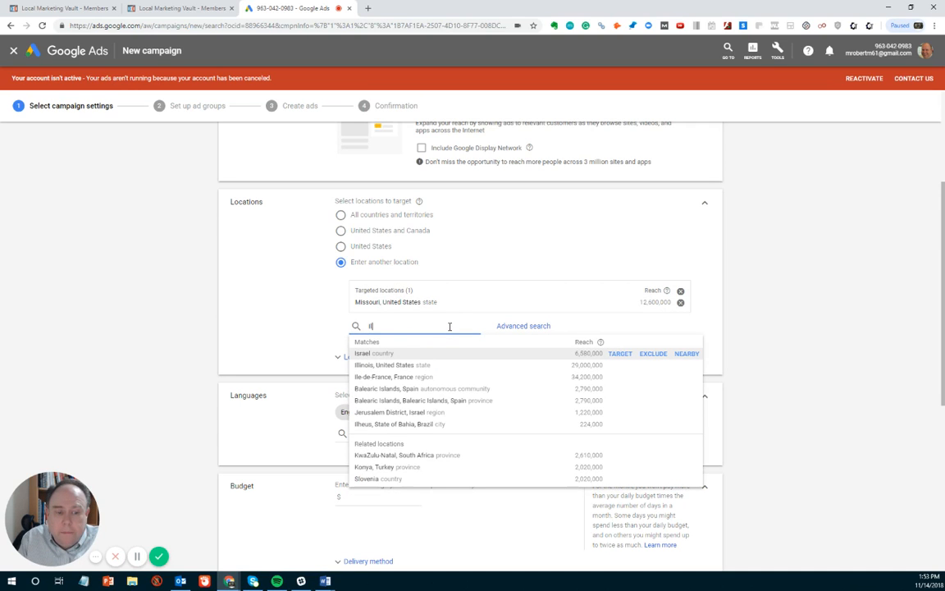
pyautogui.write('linoi')
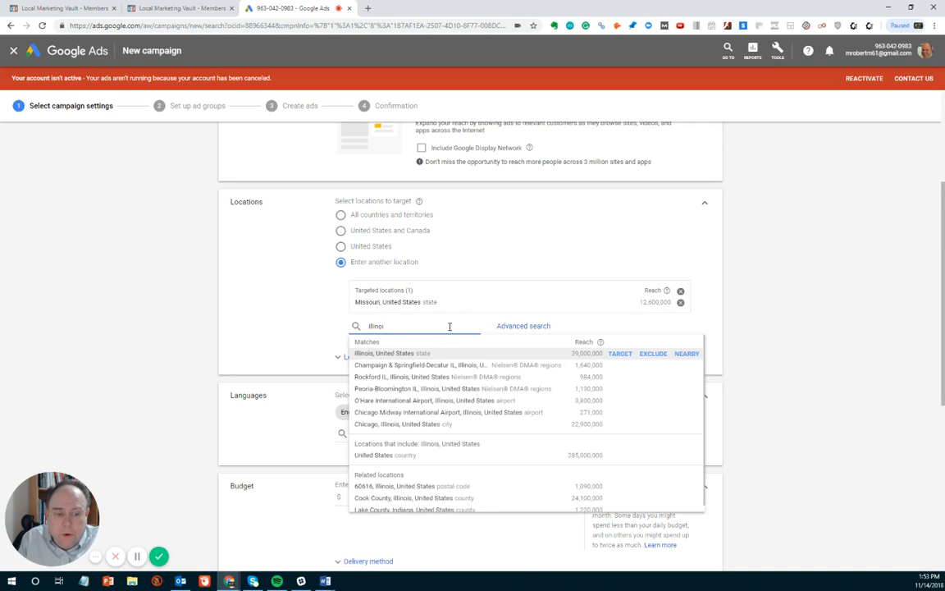
pyautogui.click(388, 354)
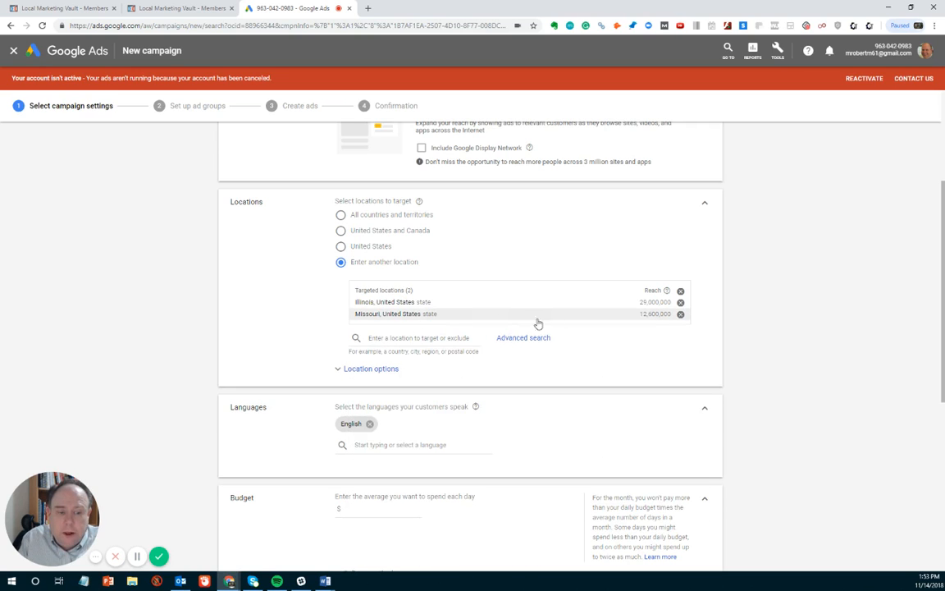
pyautogui.click(679, 303)
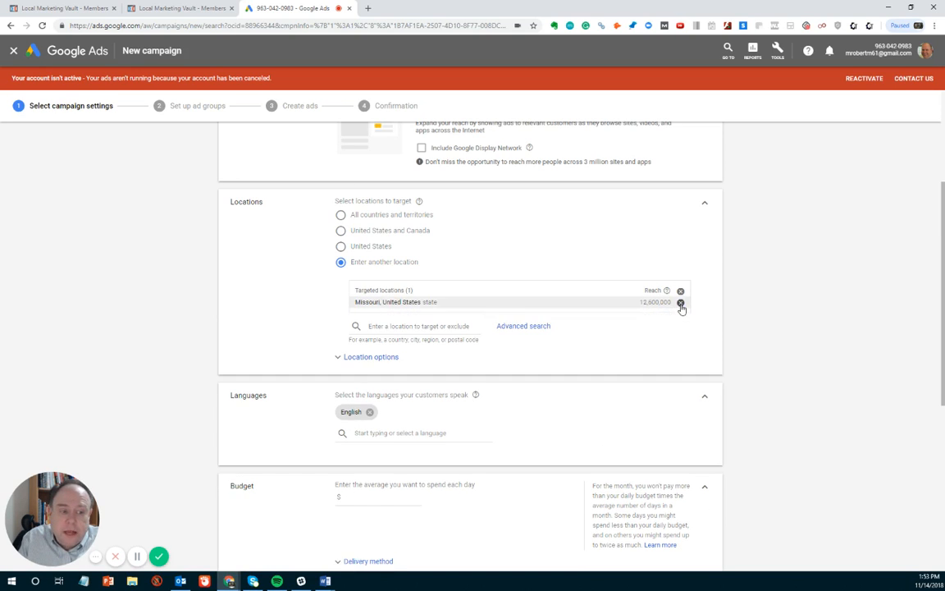
pyautogui.click(523, 326)
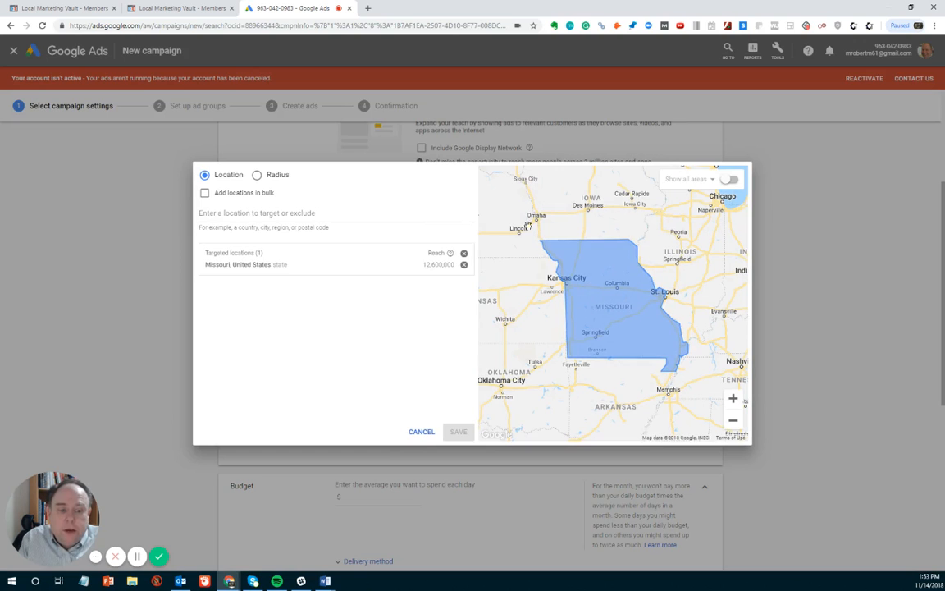
pyautogui.click(257, 175)
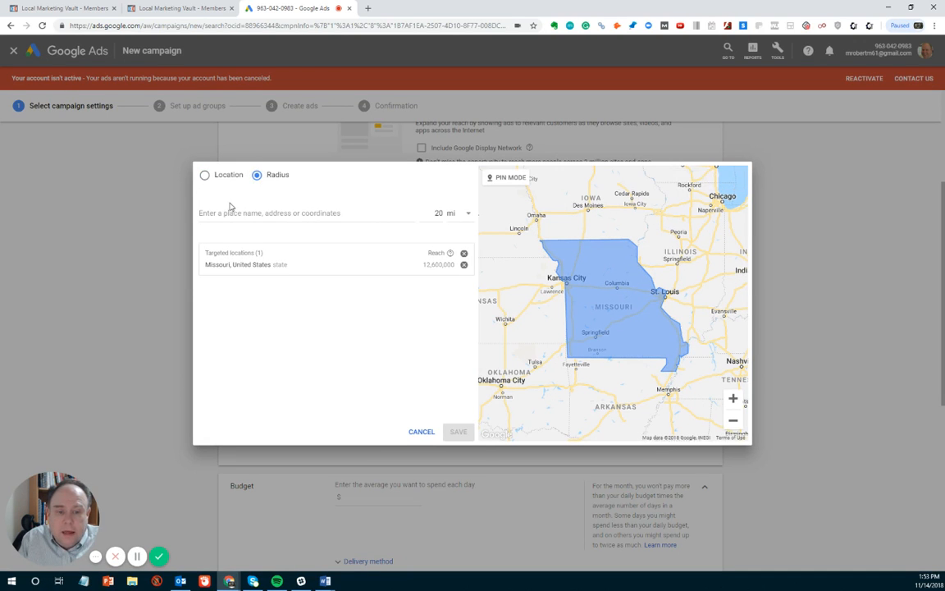
pyautogui.click(219, 213)
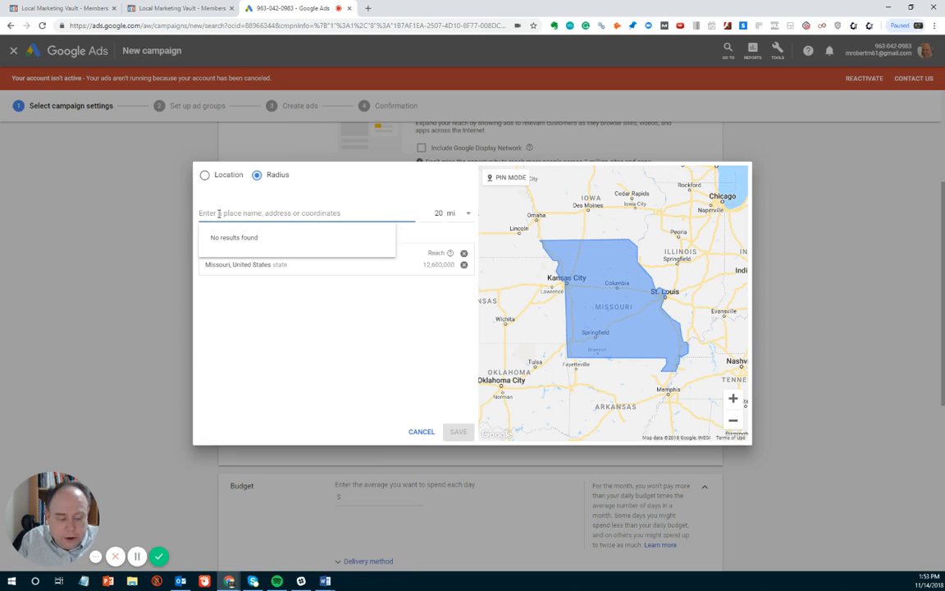
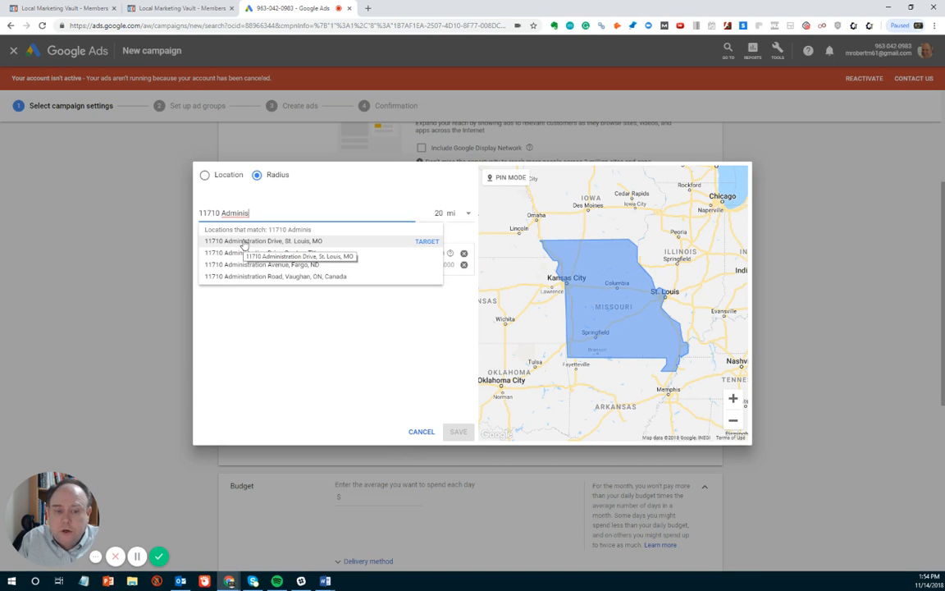
pyautogui.click(243, 241)
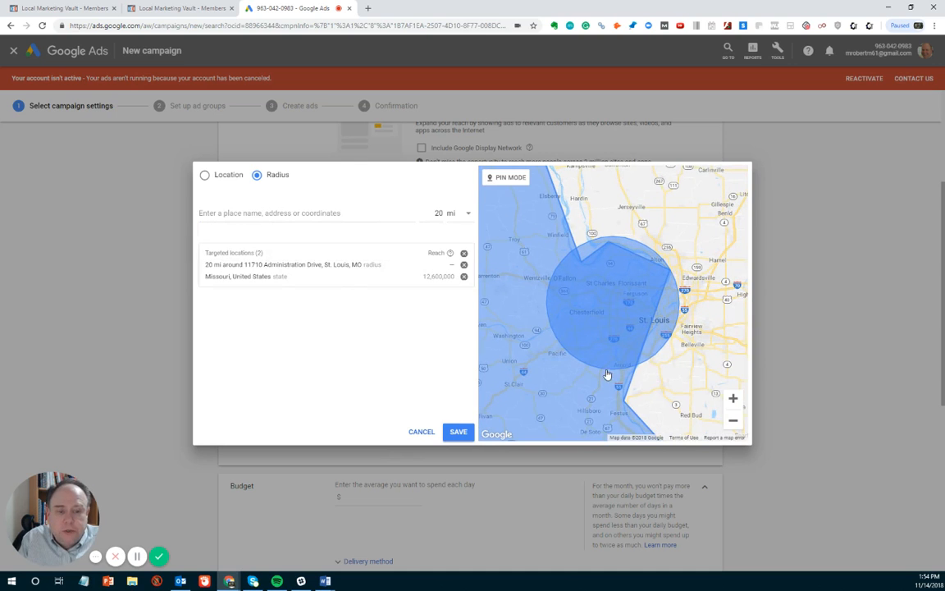
# Step: Set the radius value to 15 and remove the Missouri state target
pyautogui.doubleClick(437, 213)
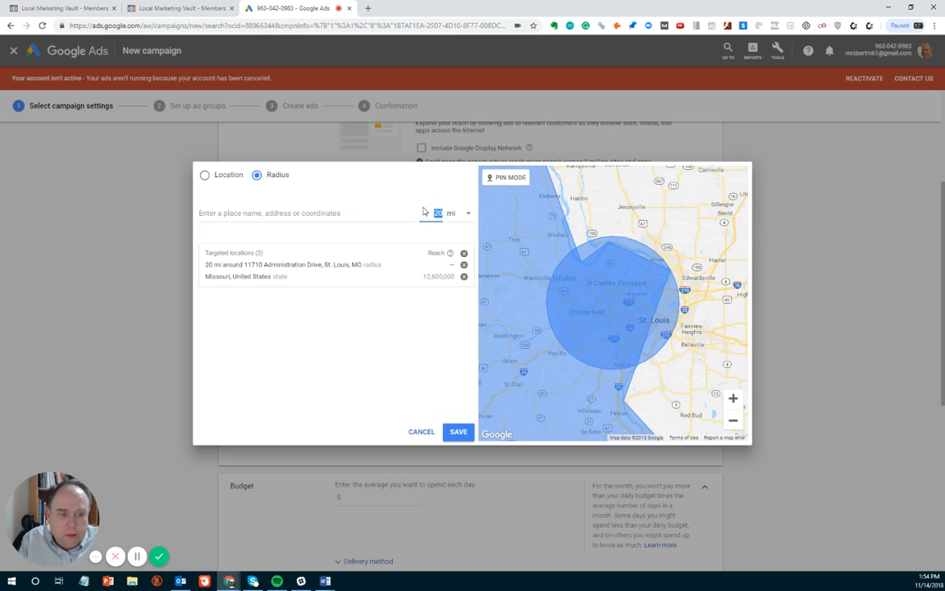
pyautogui.write('1')
pyautogui.click(409, 237)
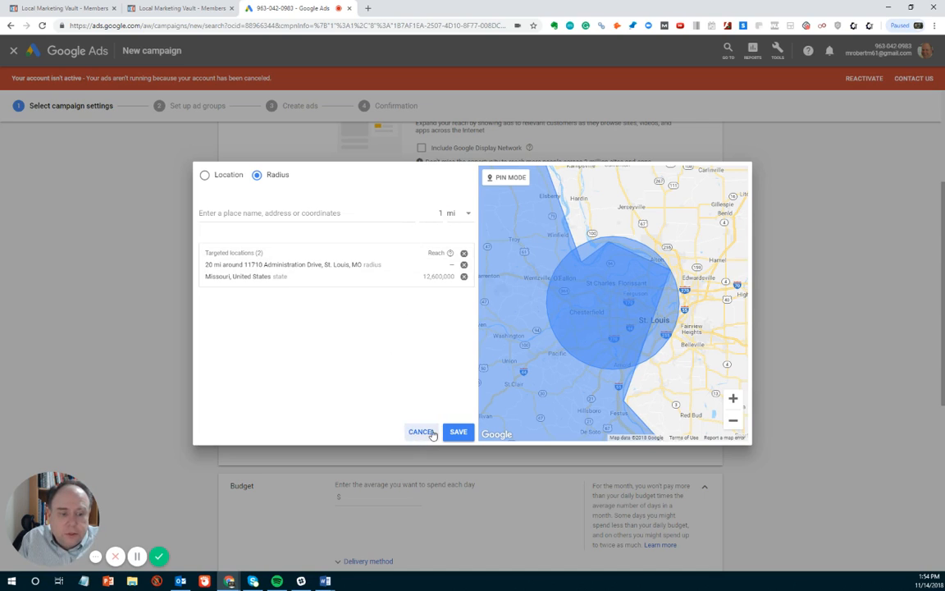
pyautogui.doubleClick(440, 214)
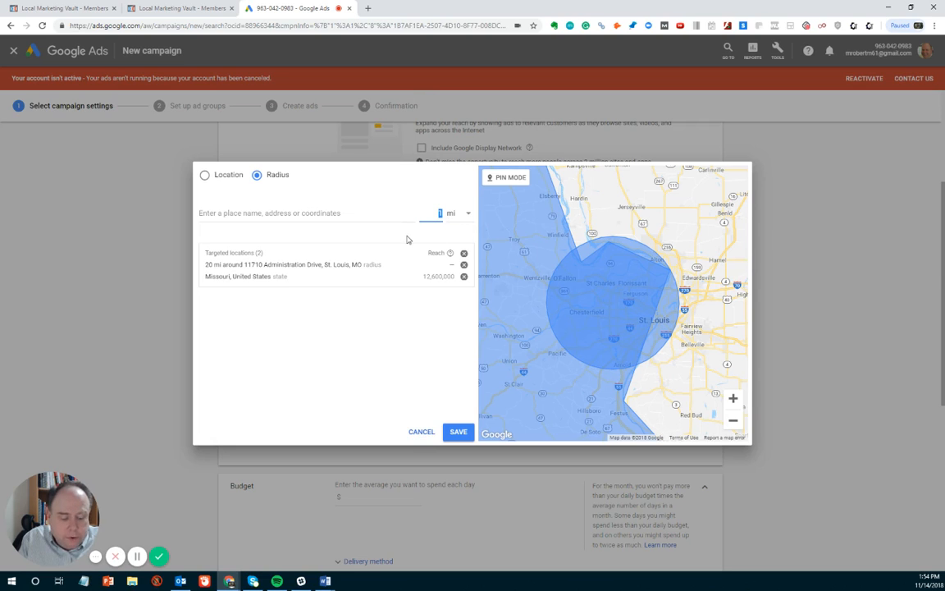
pyautogui.write('15')
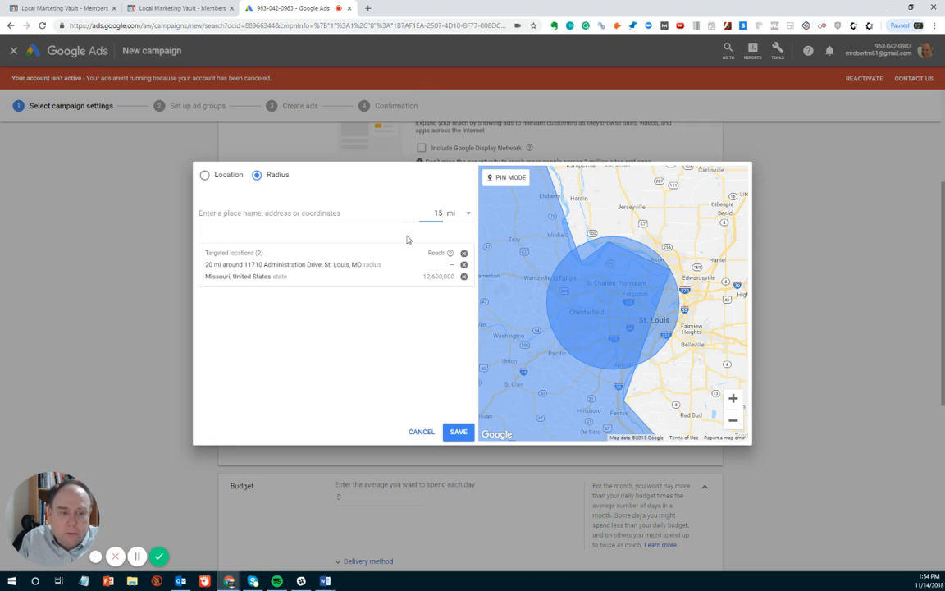
pyautogui.click(391, 358)
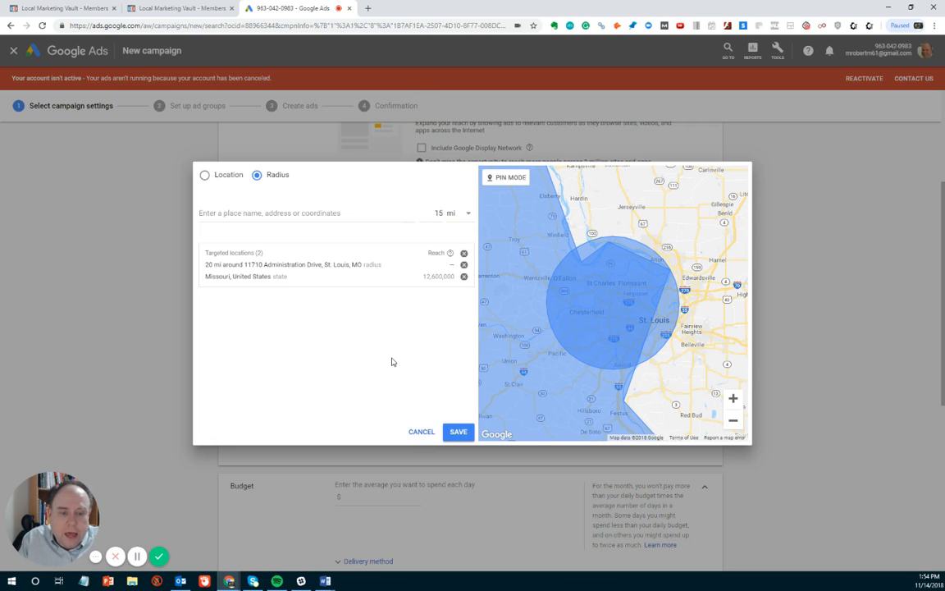
pyautogui.click(463, 276)
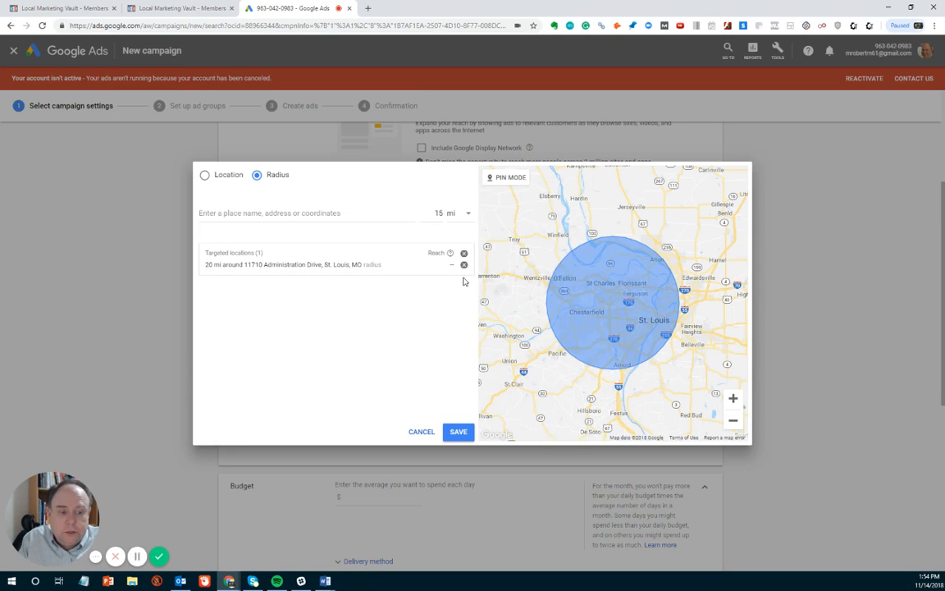
# Step: Save the St. Louis radius target, then search locations for postal code 62278
pyautogui.click(458, 431)
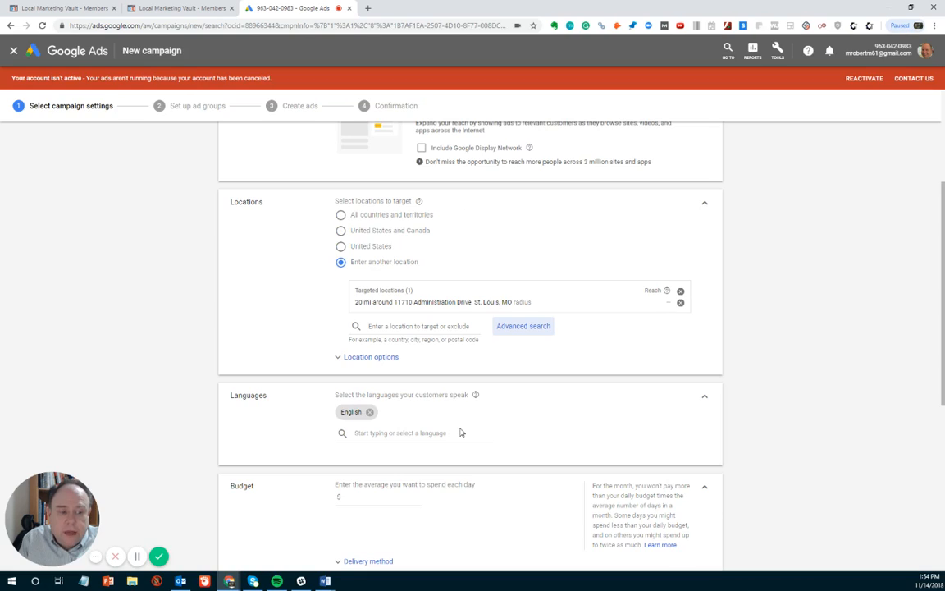
pyautogui.click(520, 332)
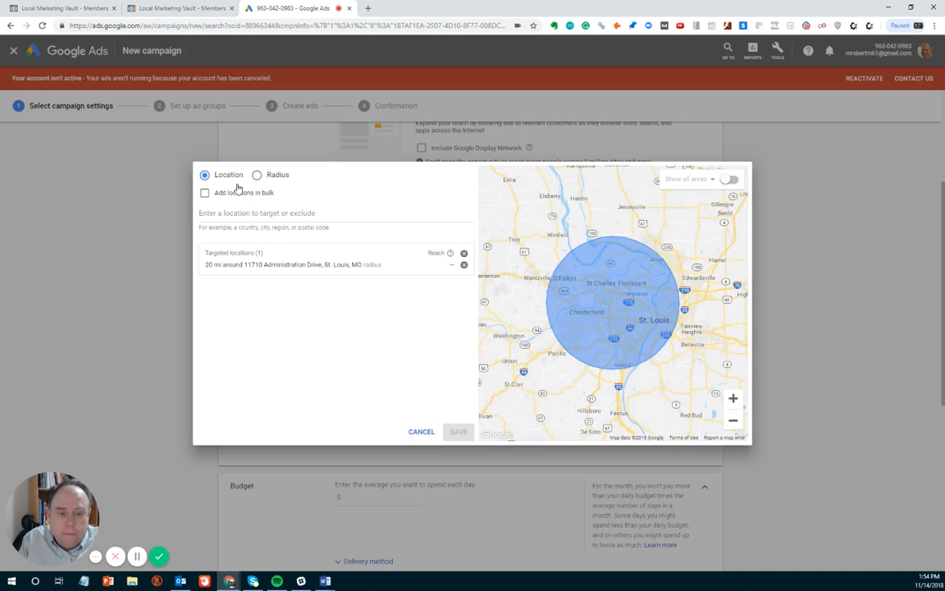
pyautogui.click(233, 225)
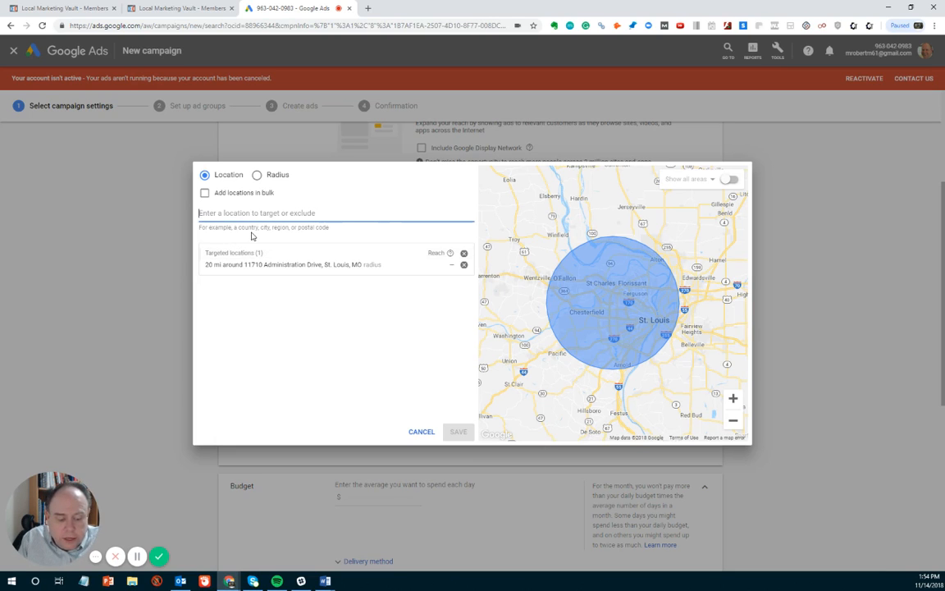
pyautogui.write('621')
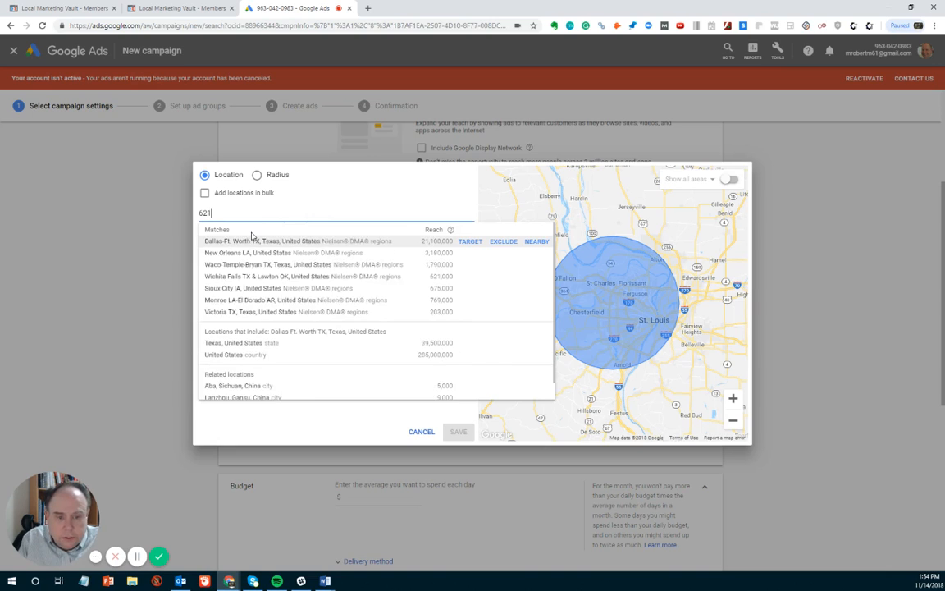
pyautogui.write('35')
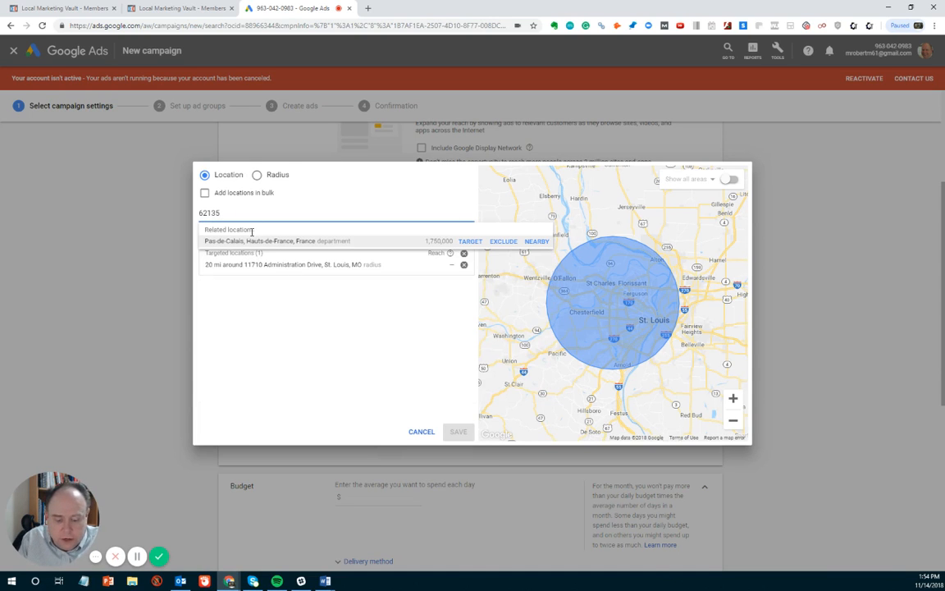
pyautogui.press('BackSpace')
pyautogui.press('BackSpace')
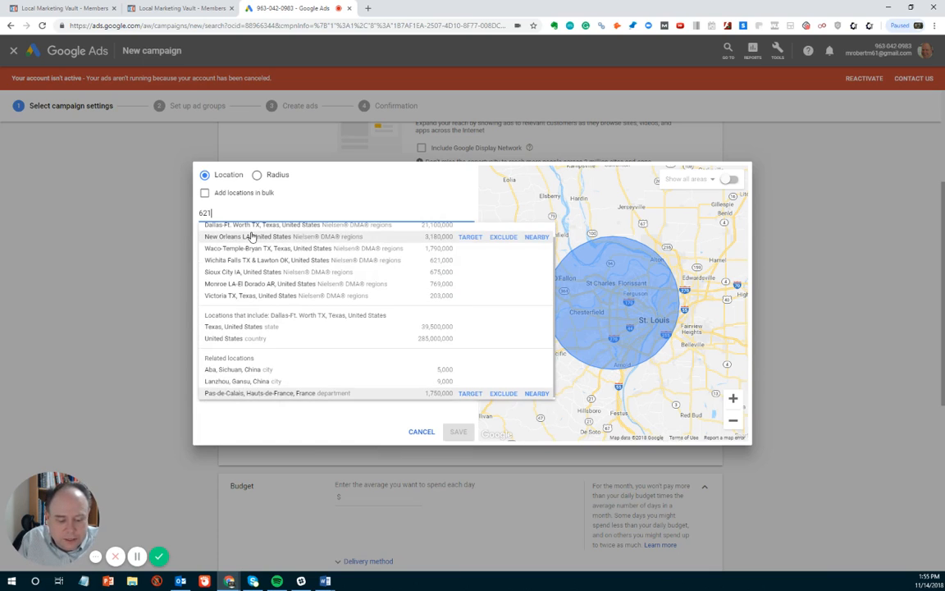
pyautogui.write('12')
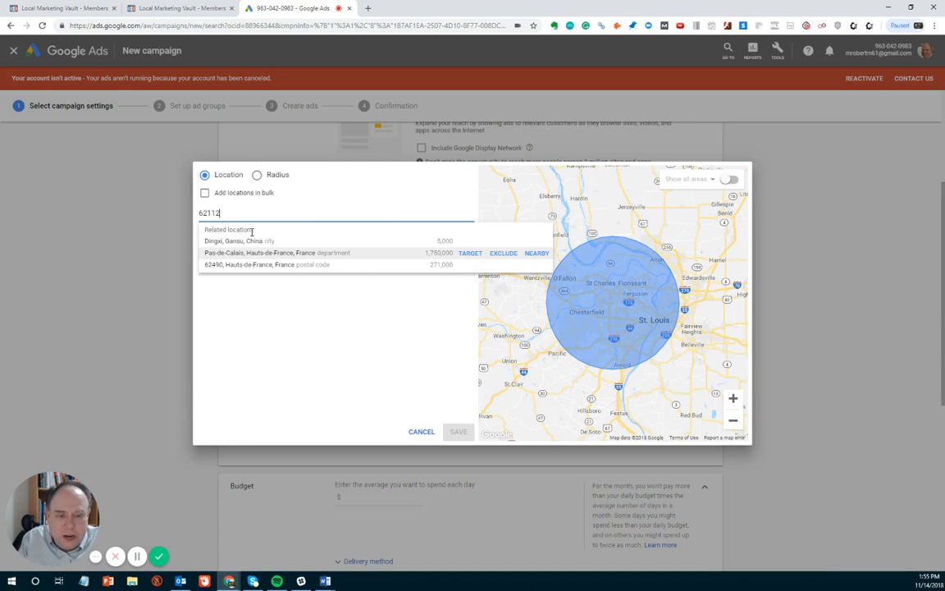
pyautogui.press('BackSpace')
pyautogui.press('BackSpace')
pyautogui.press('BackSpace')
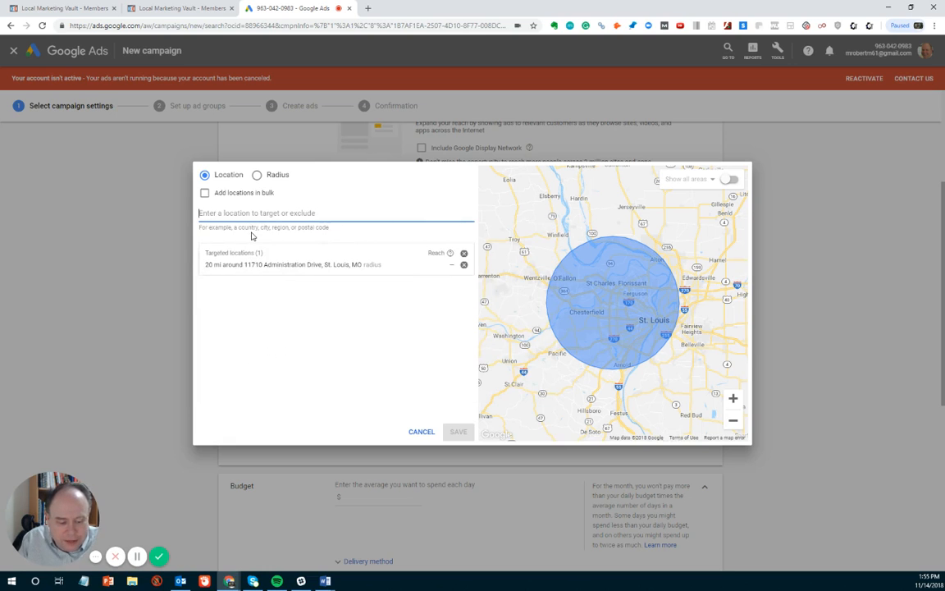
pyautogui.write('62278')
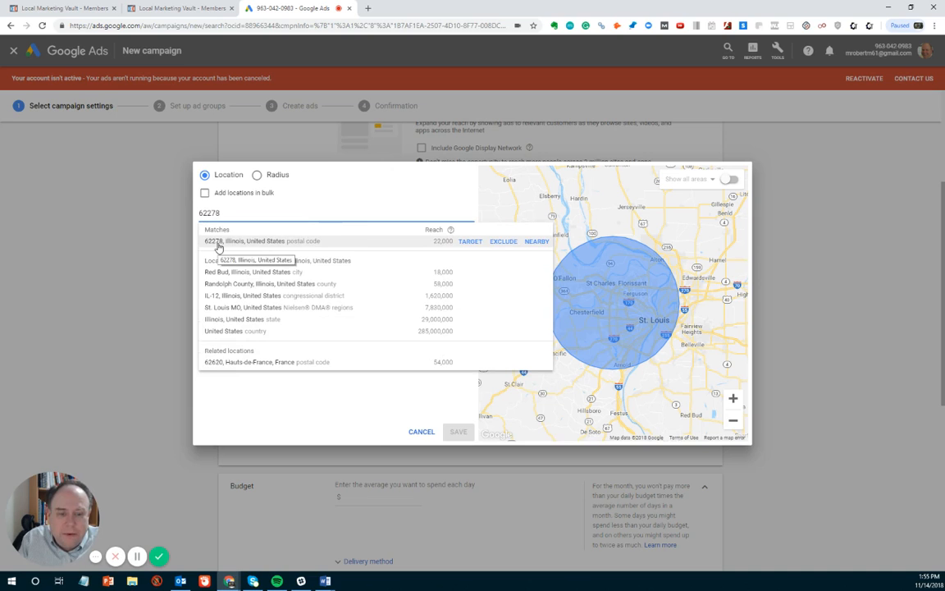
pyautogui.click(218, 247)
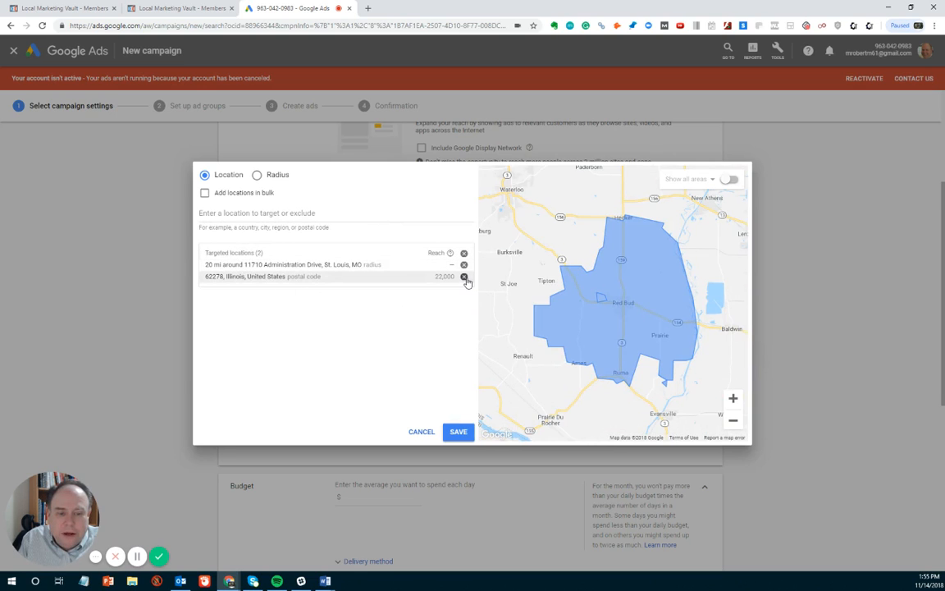
pyautogui.click(212, 215)
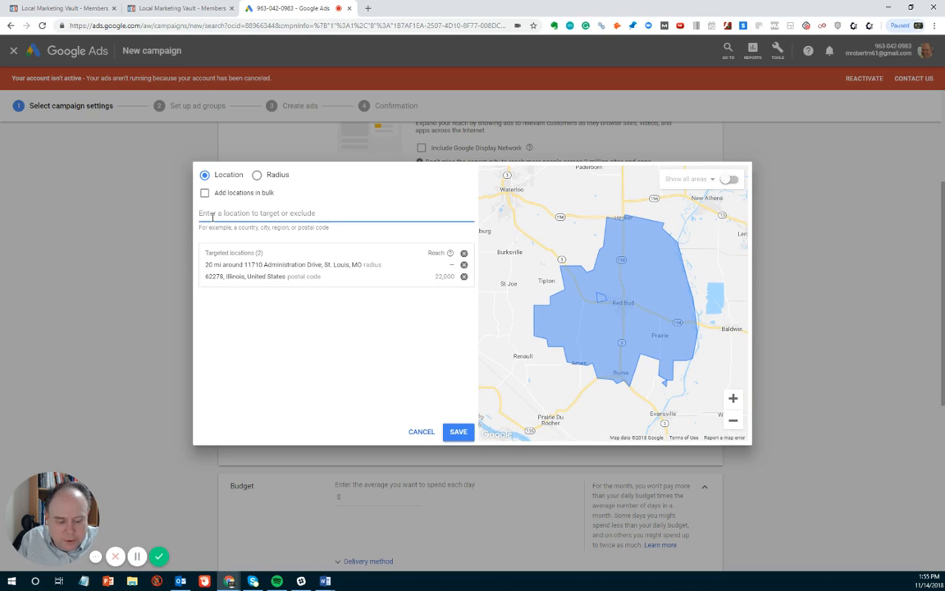
pyautogui.write('62292')
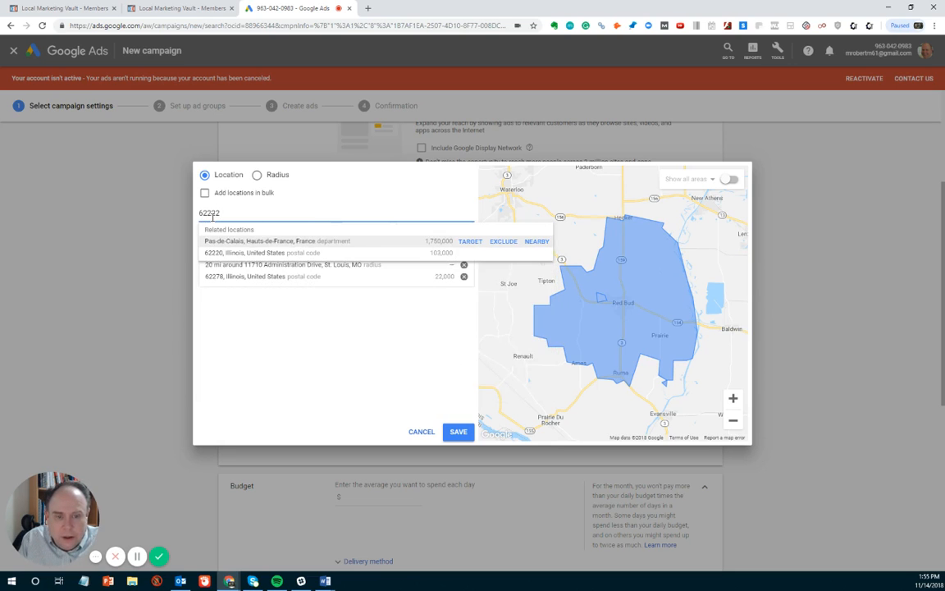
pyautogui.press('Return')
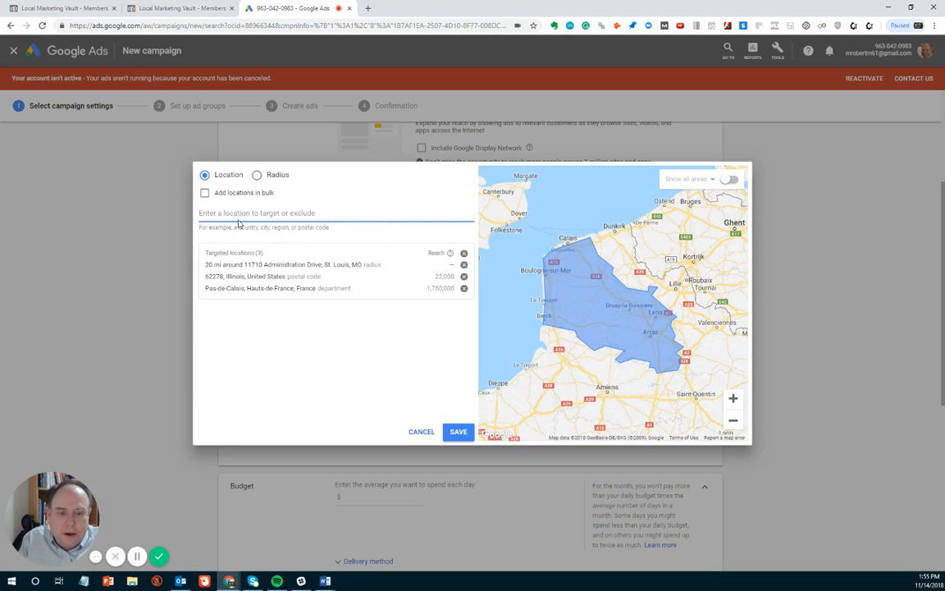
pyautogui.write('chic')
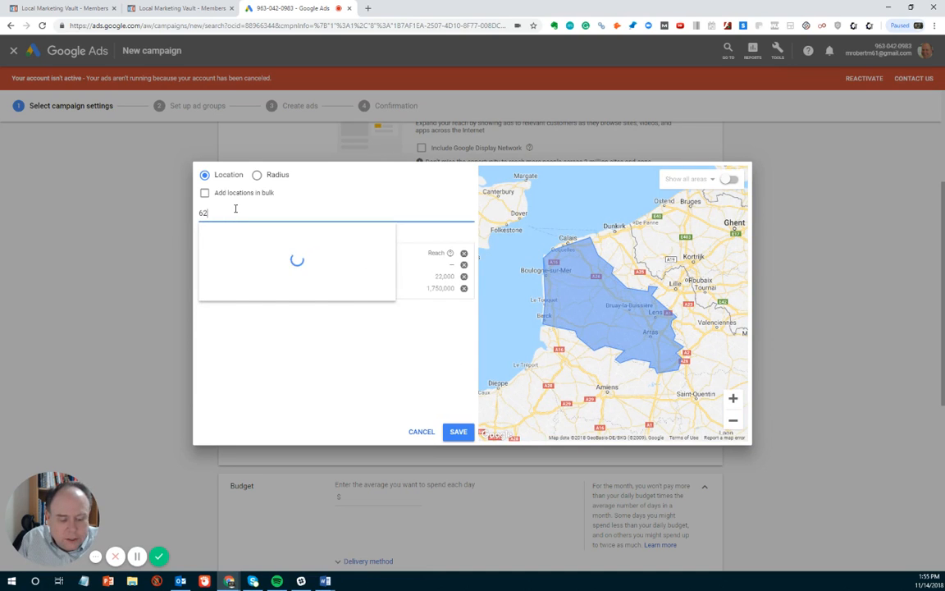
pyautogui.press('Return')
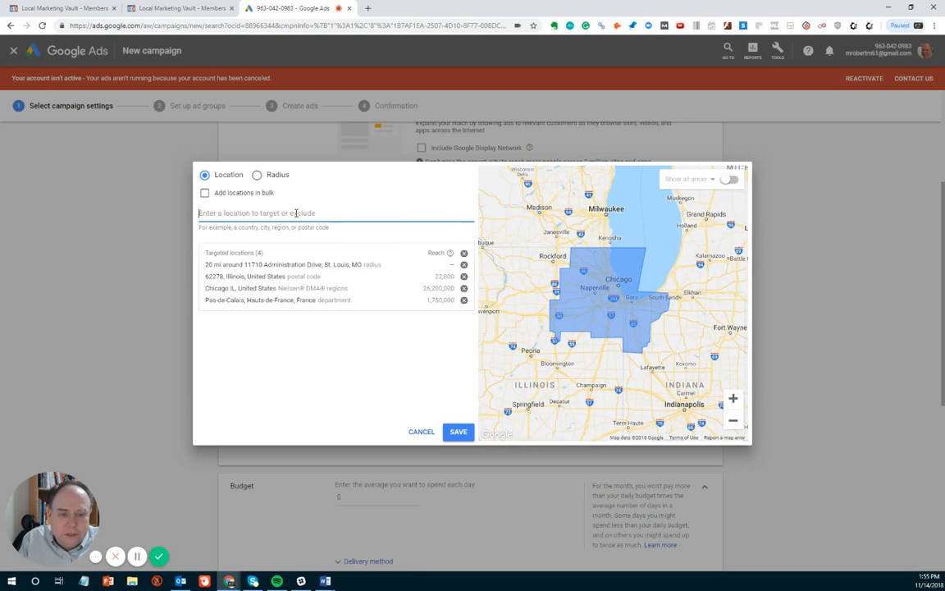
pyautogui.write('62236')
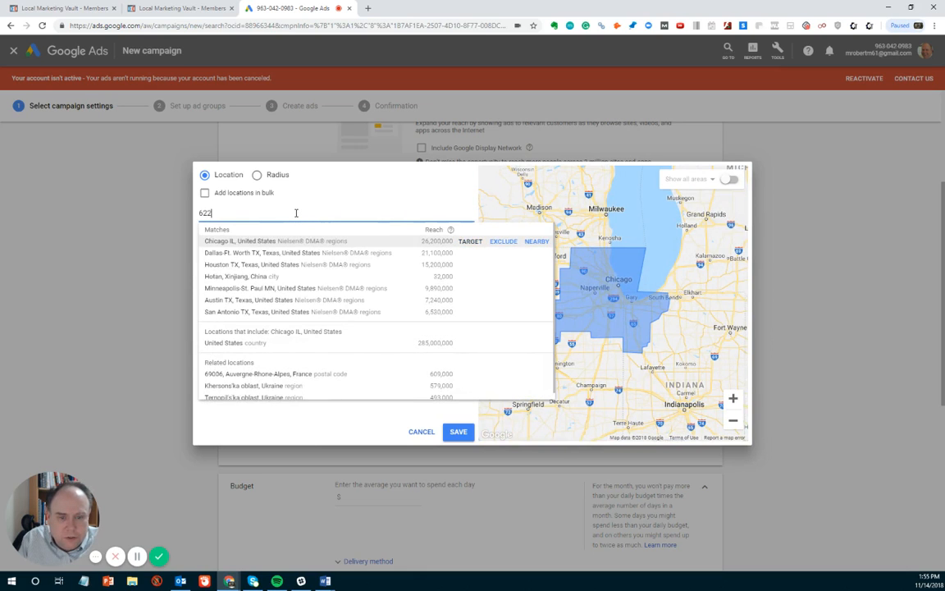
pyautogui.press('Return')
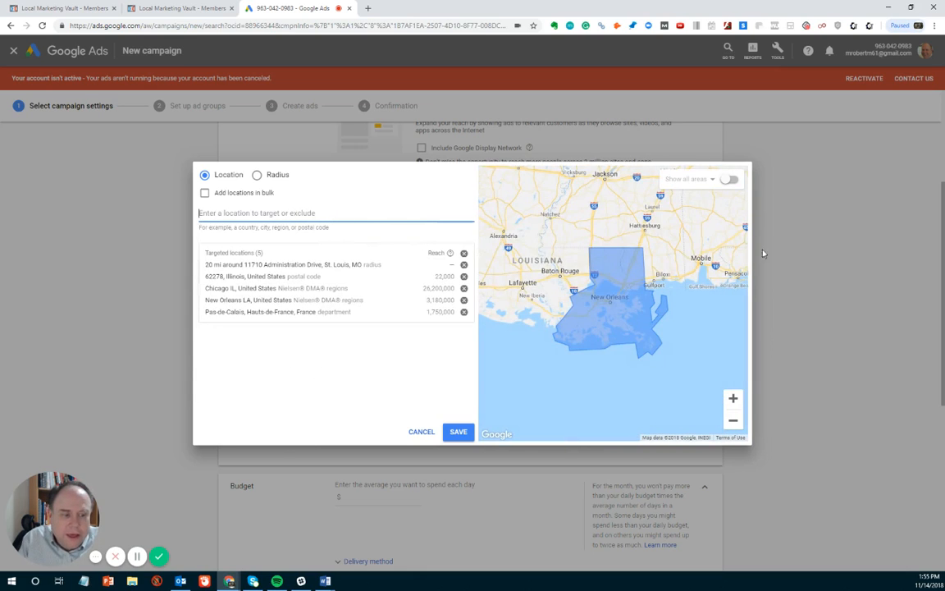
pyautogui.scroll(-2, 576, 306)
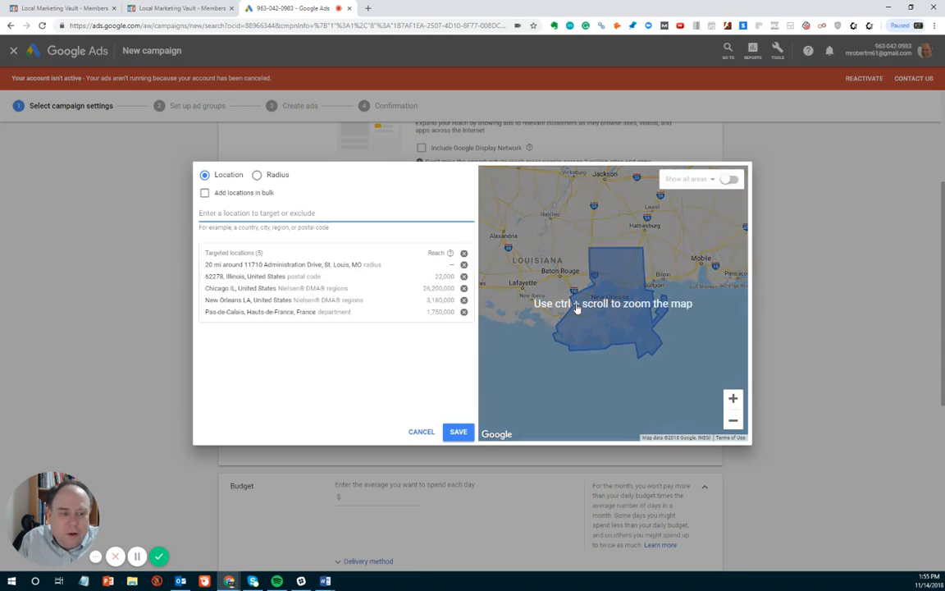
pyautogui.click(731, 428)
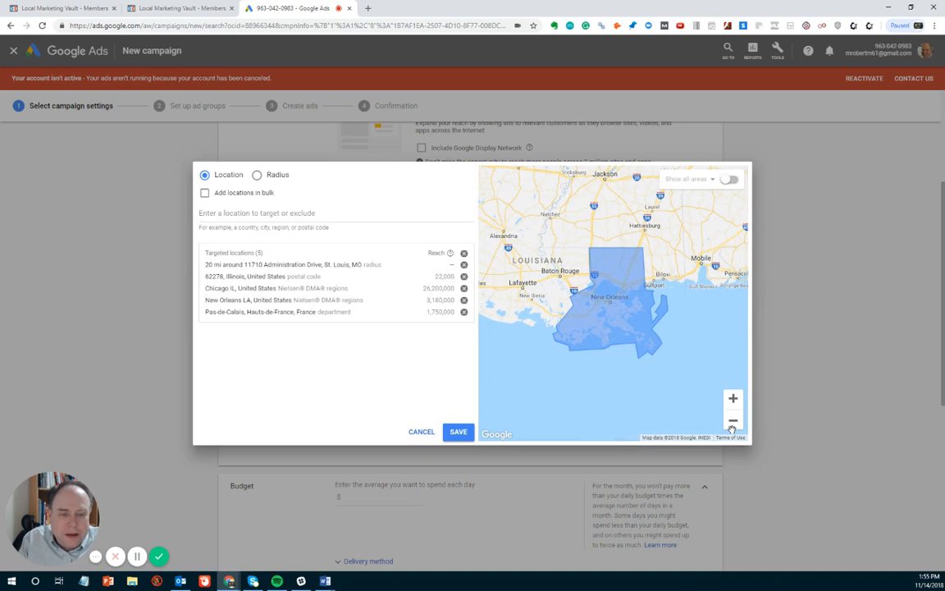
pyautogui.click(463, 311)
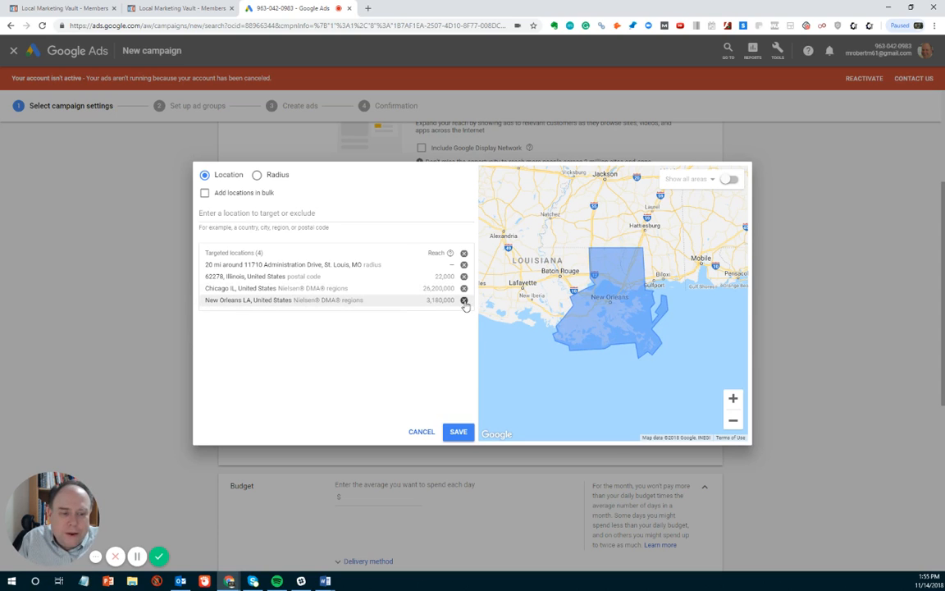
pyautogui.click(464, 300)
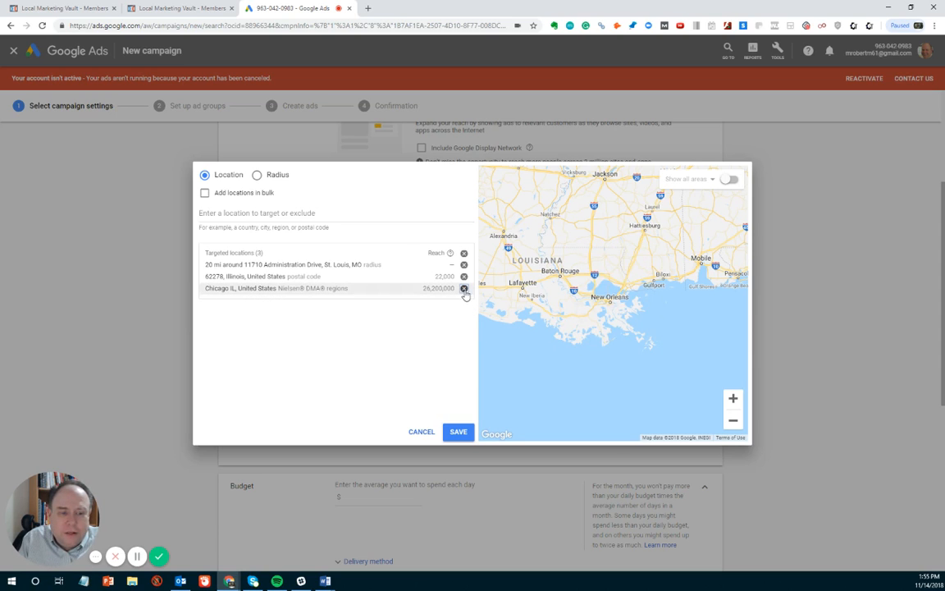
pyautogui.click(463, 289)
pyautogui.click(464, 276)
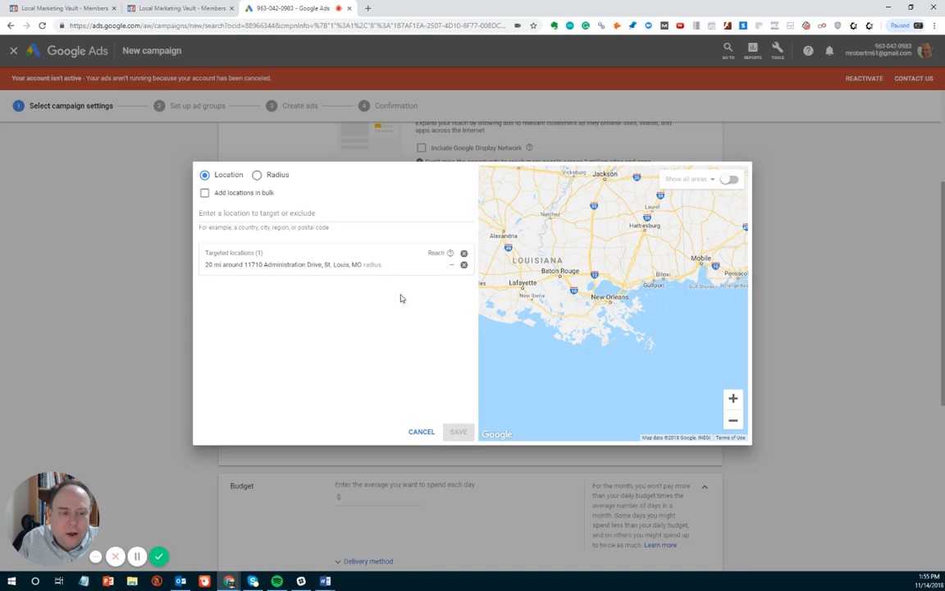
pyautogui.click(357, 267)
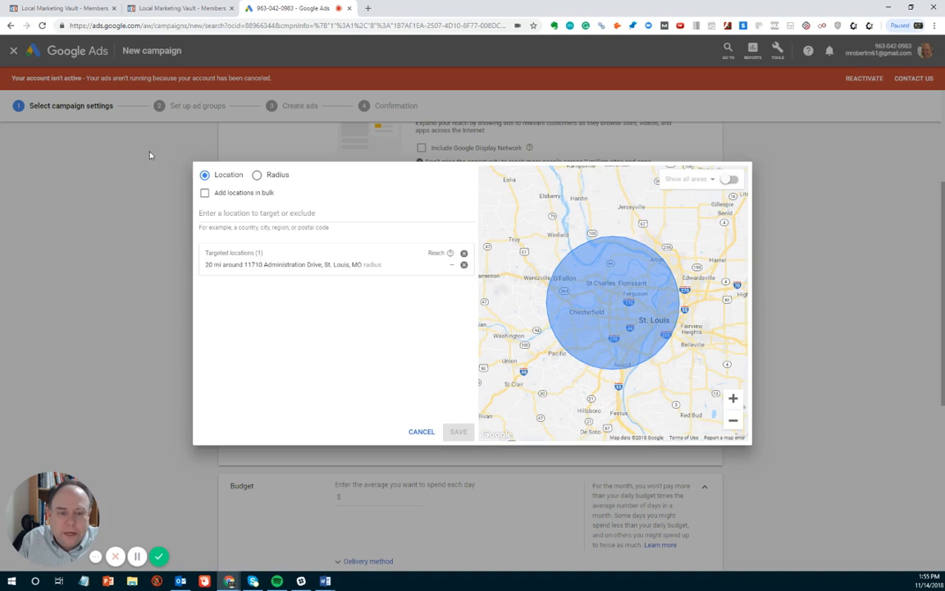
pyautogui.click(248, 212)
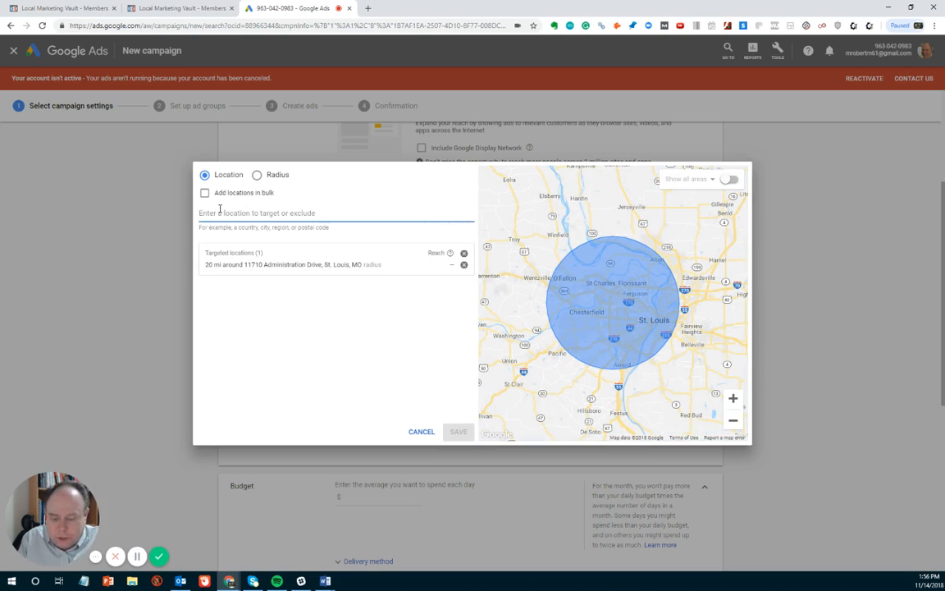
pyautogui.write('St. L')
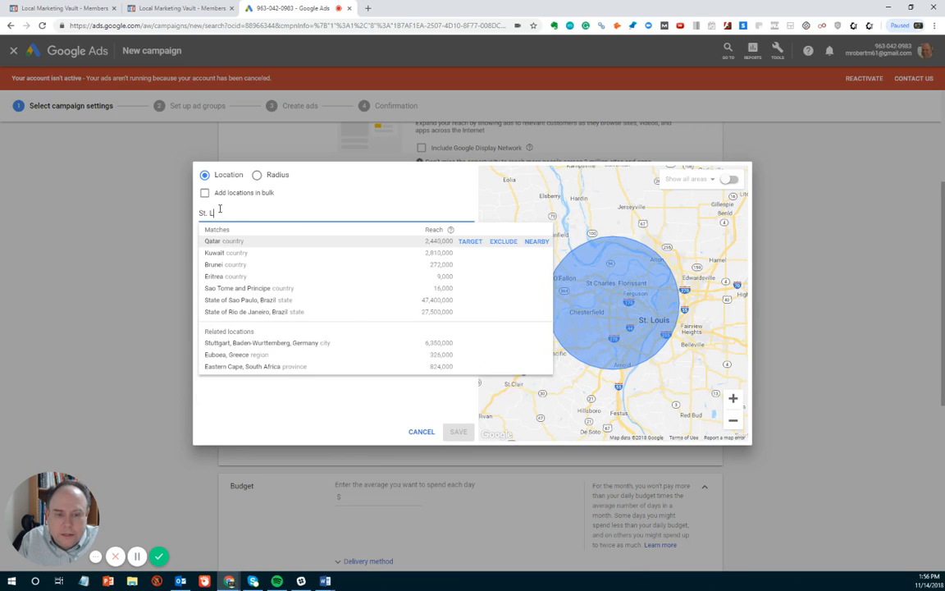
pyautogui.write('ouis Coun')
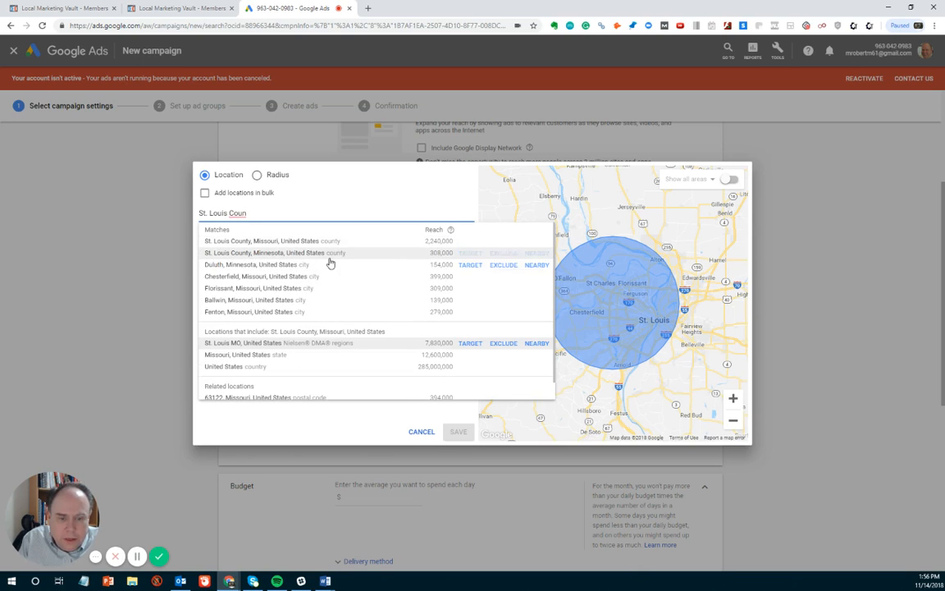
pyautogui.click(277, 242)
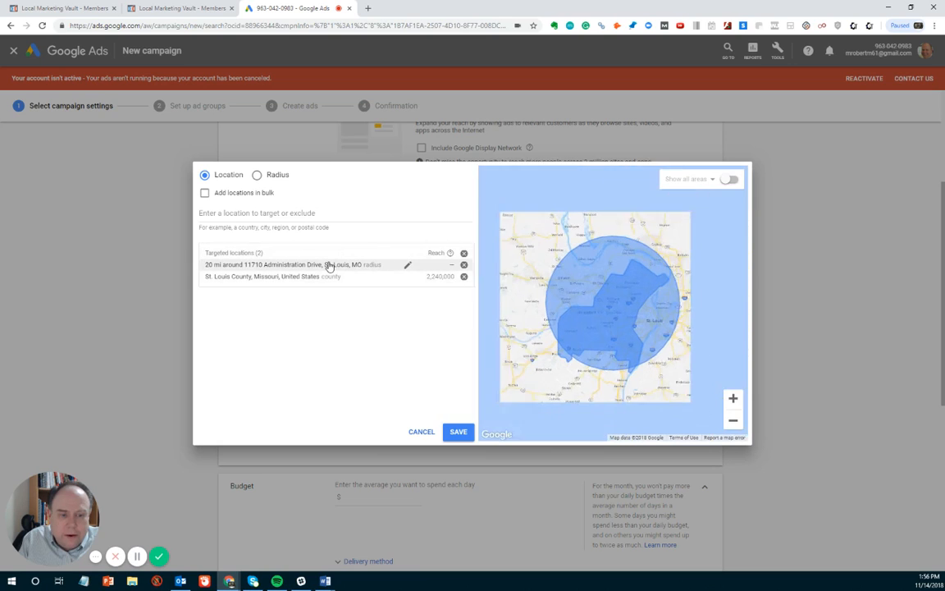
pyautogui.click(408, 266)
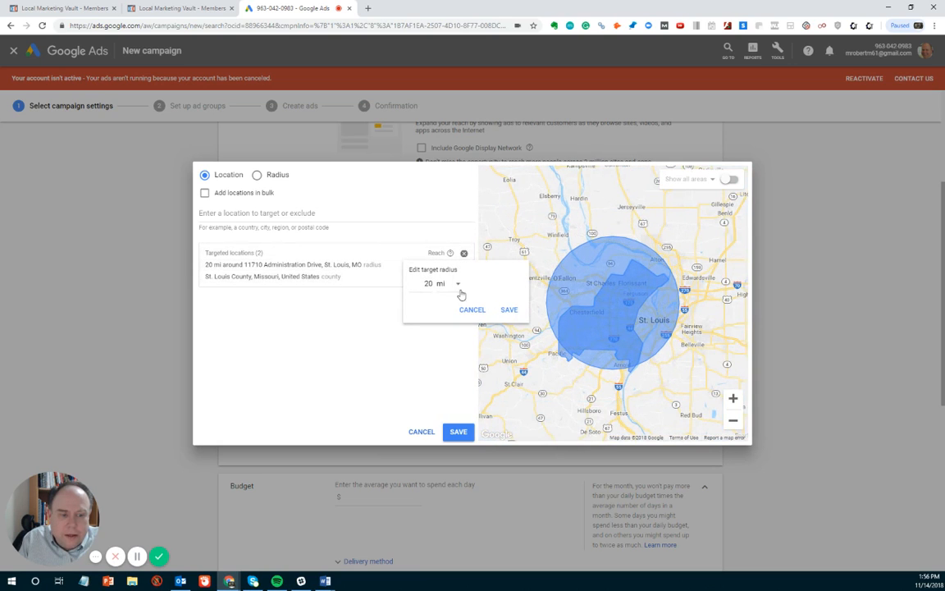
pyautogui.doubleClick(425, 284)
pyautogui.write('15')
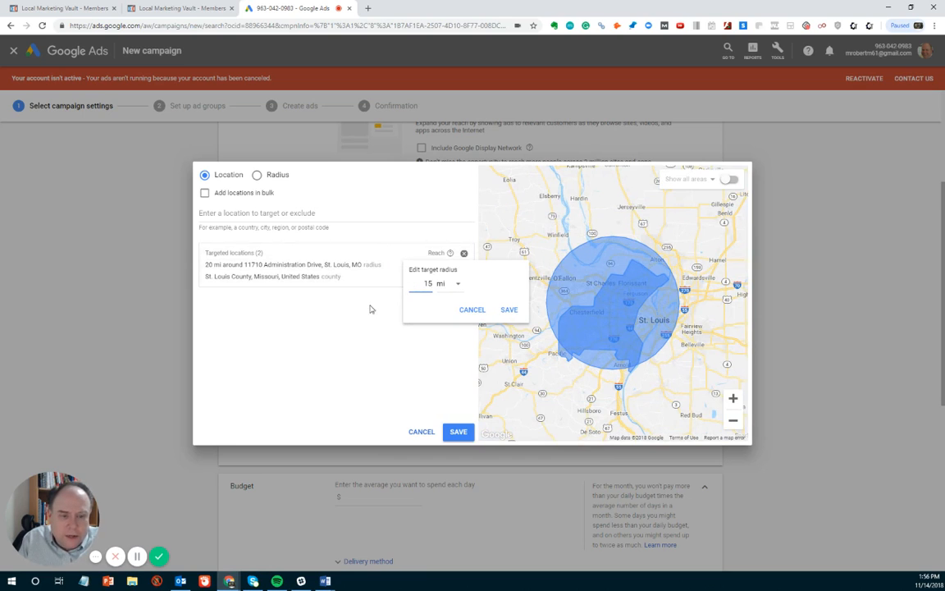
pyautogui.click(331, 304)
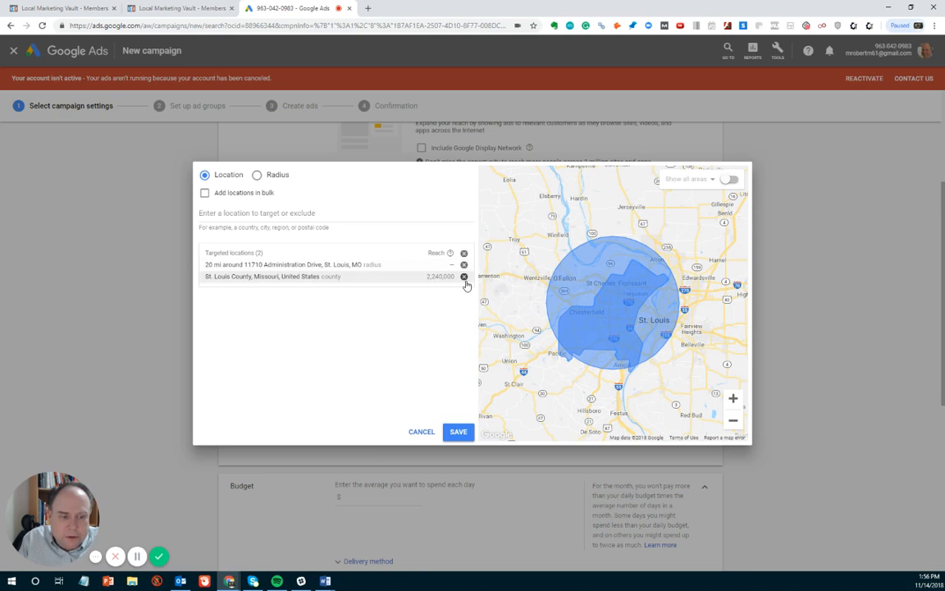
pyautogui.click(465, 277)
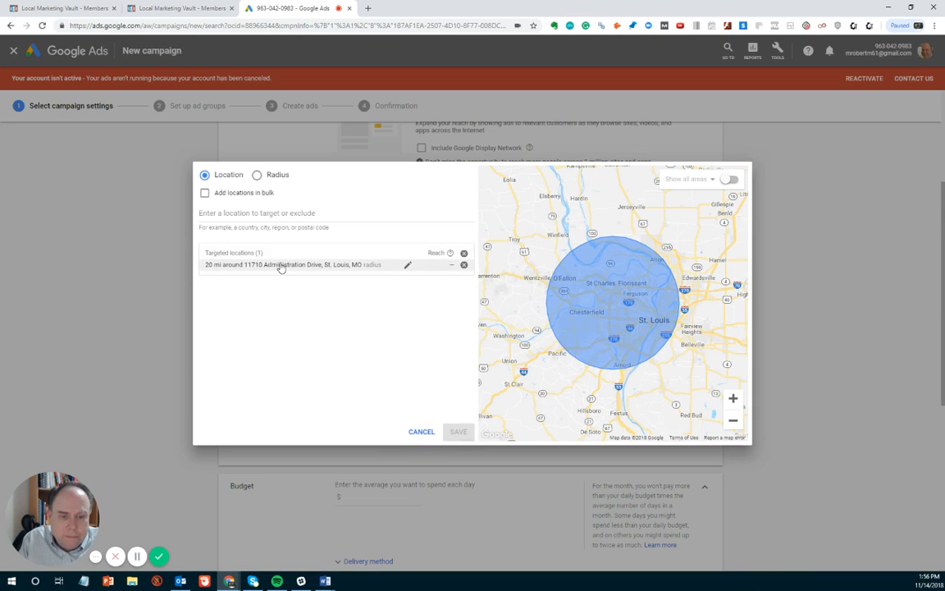
# Step: Change the St. Louis address radius from 20 to 15 mi and save the locations
pyautogui.click(408, 265)
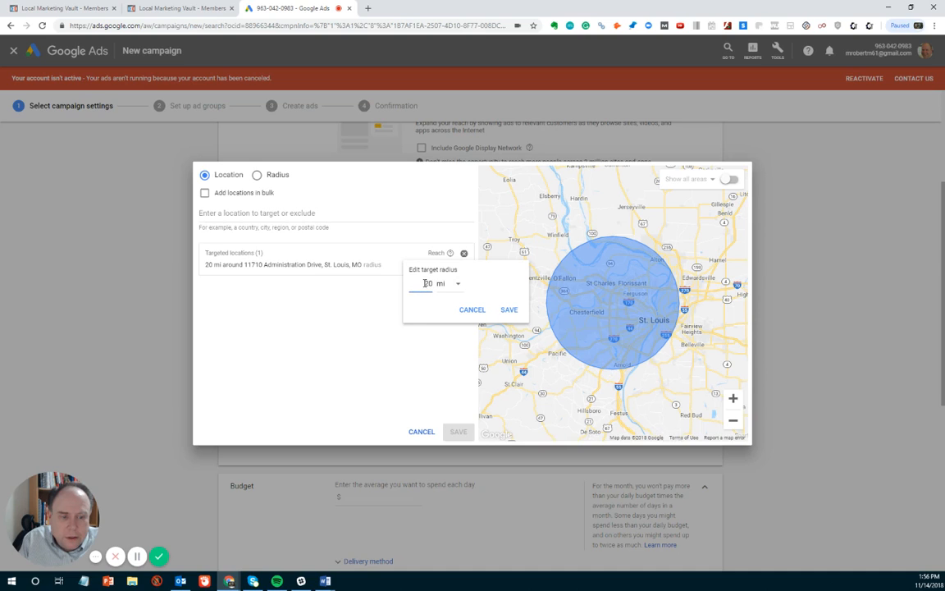
pyautogui.doubleClick(441, 285)
pyautogui.write('15')
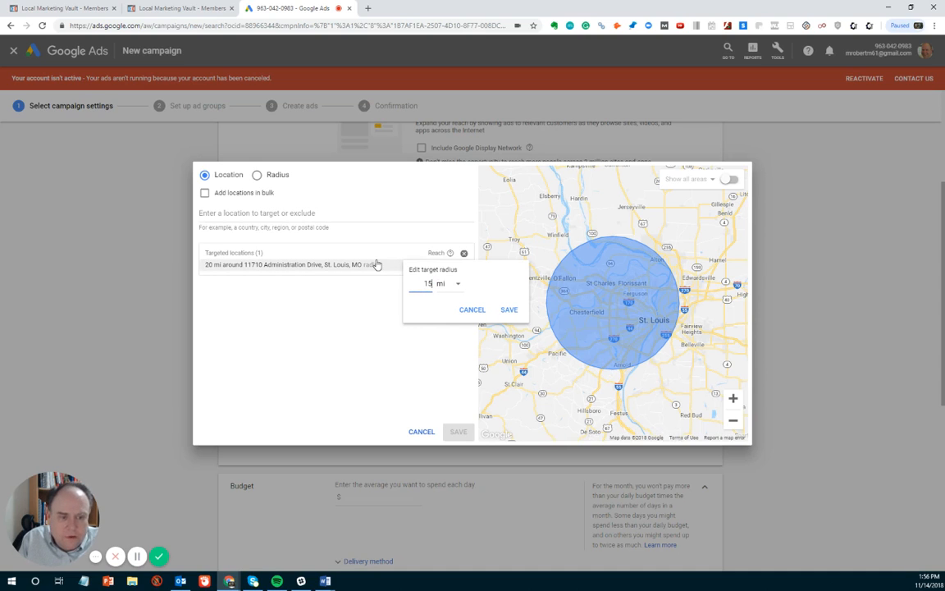
pyautogui.click(509, 311)
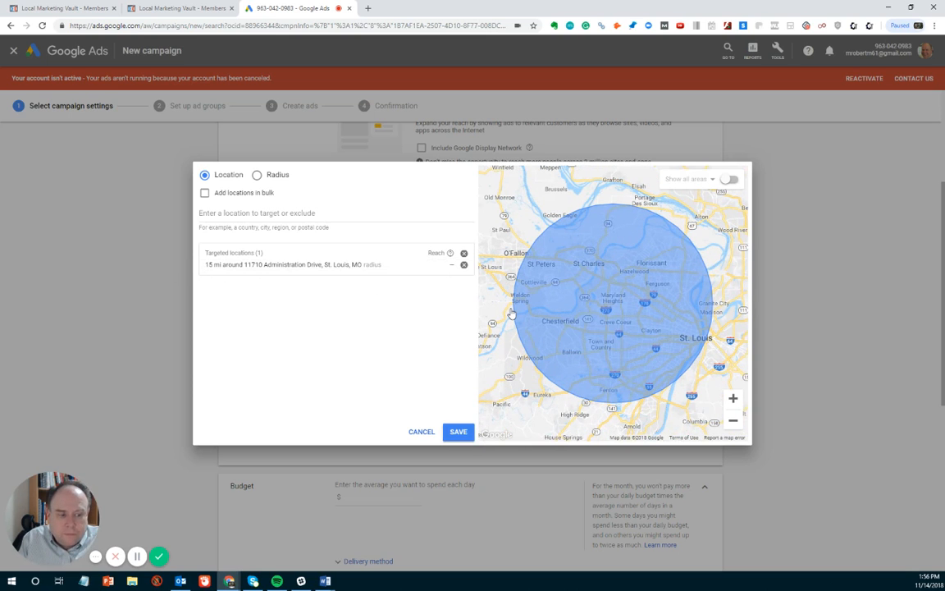
pyautogui.click(457, 432)
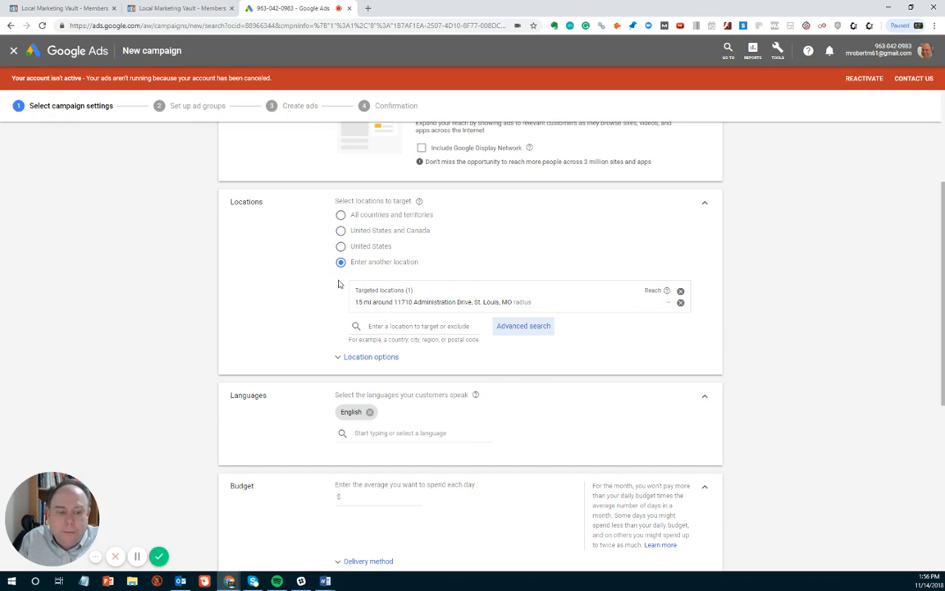
pyautogui.scroll(-1, 336, 287)
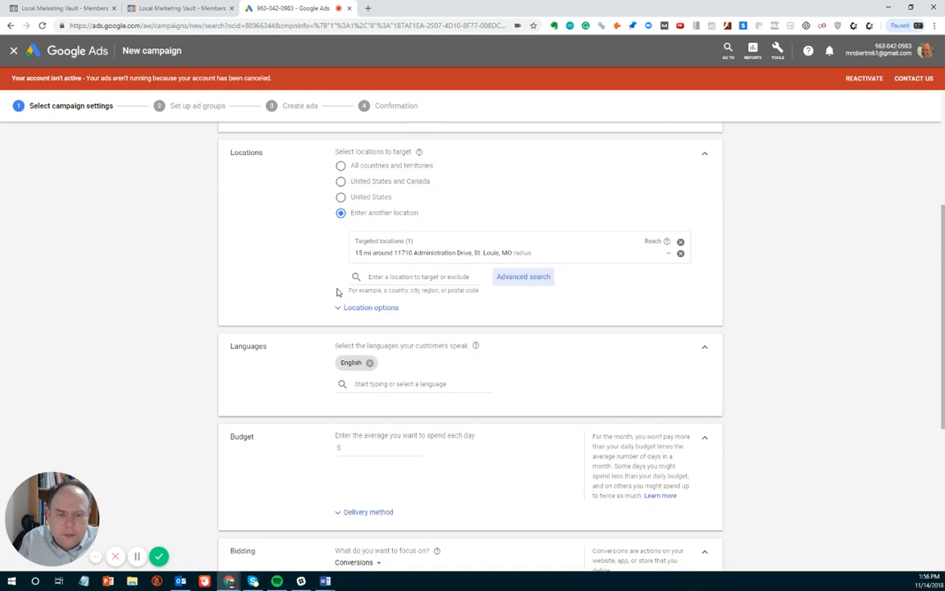
pyautogui.scroll(-3, 336, 291)
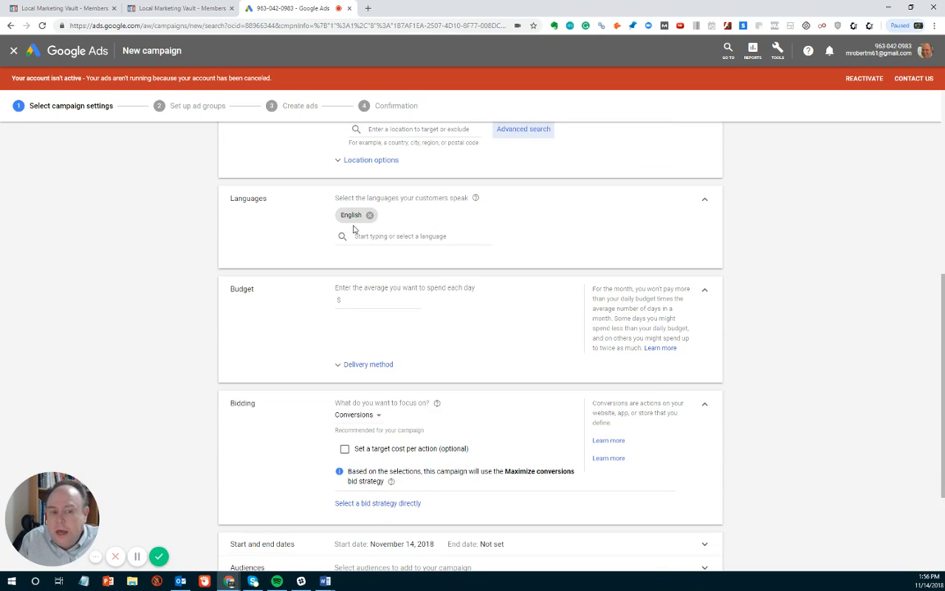
pyautogui.scroll(-1, 258, 238)
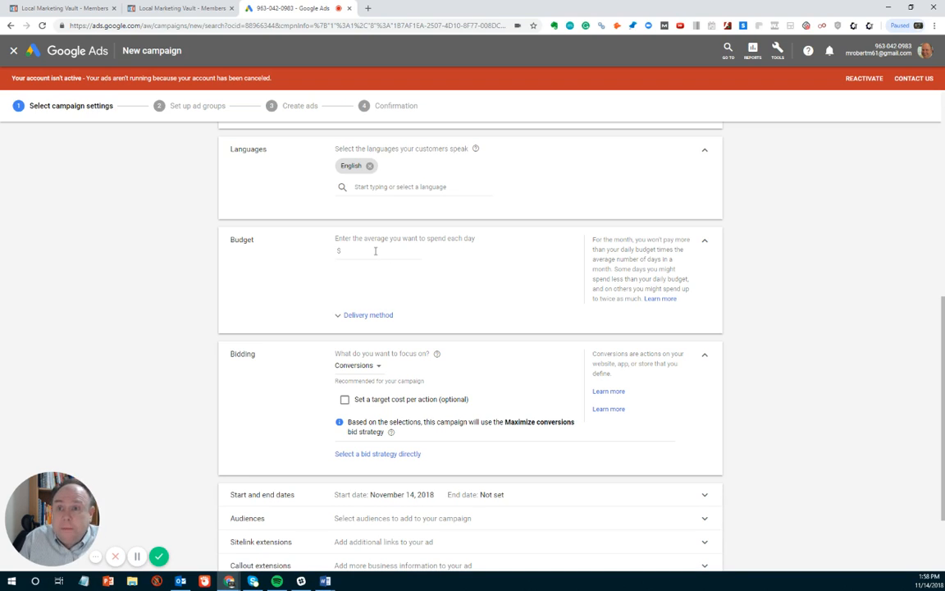
# Step: Enter a $40.00 average daily budget and expand the Delivery method options
pyautogui.click(375, 251)
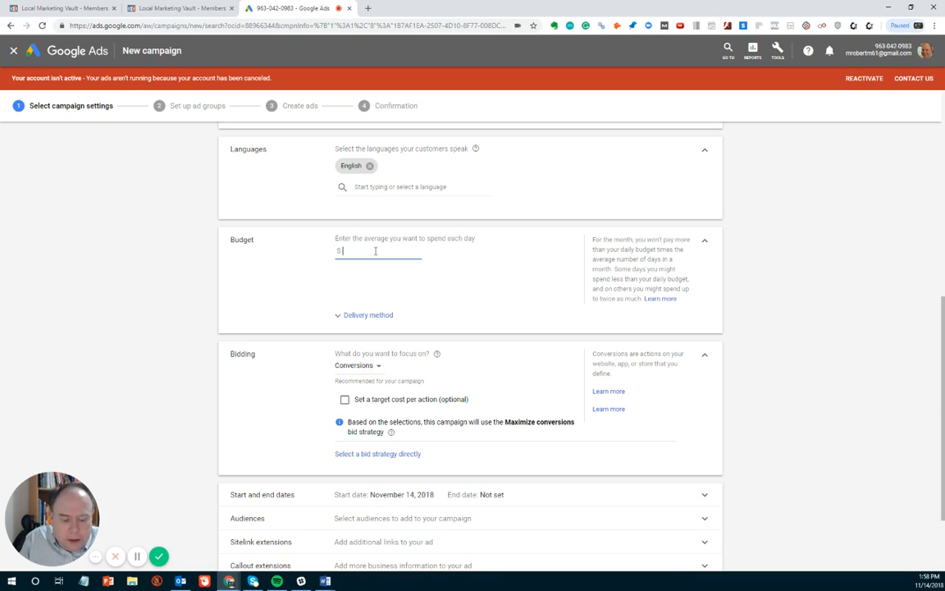
pyautogui.write('40')
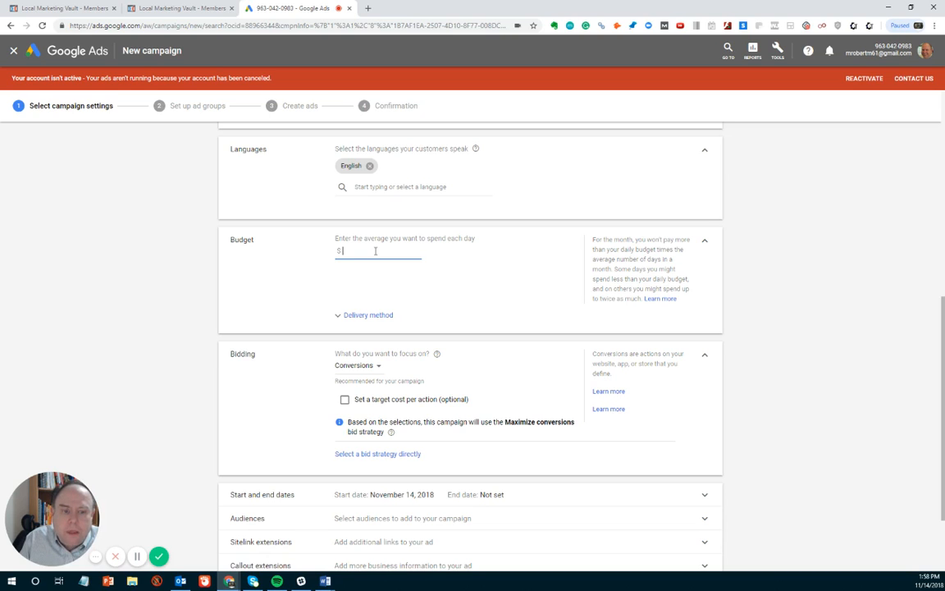
pyautogui.write('.00')
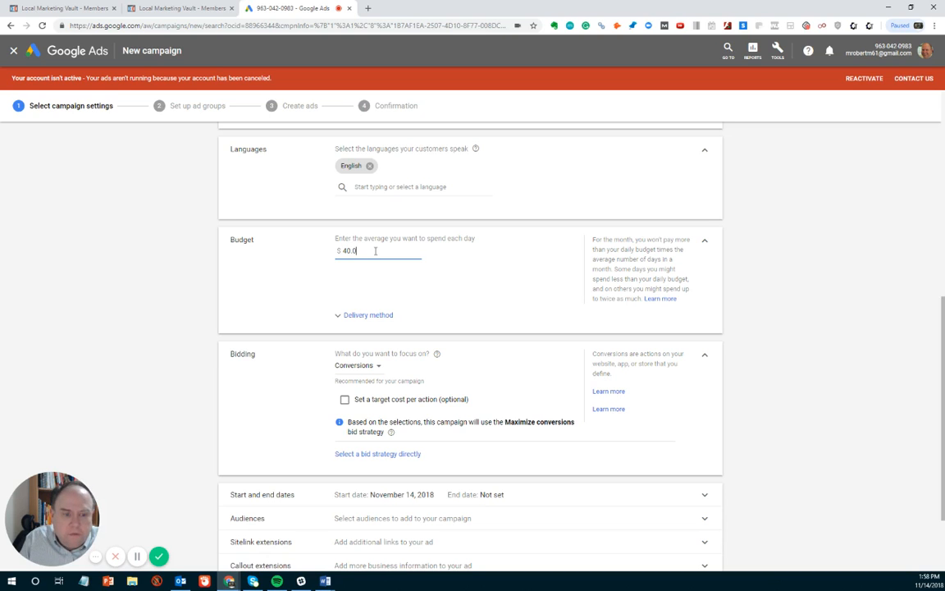
pyautogui.click(287, 301)
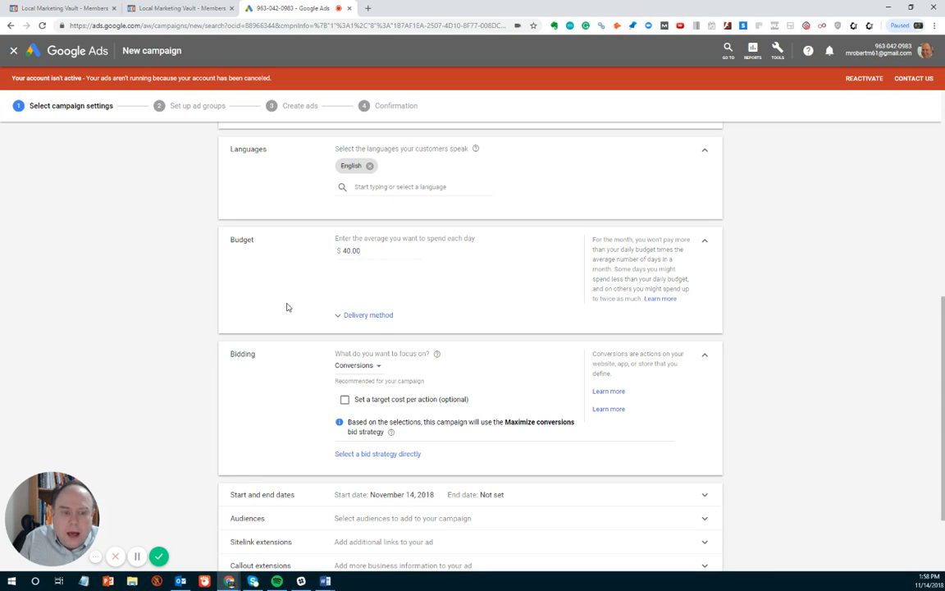
pyautogui.click(338, 319)
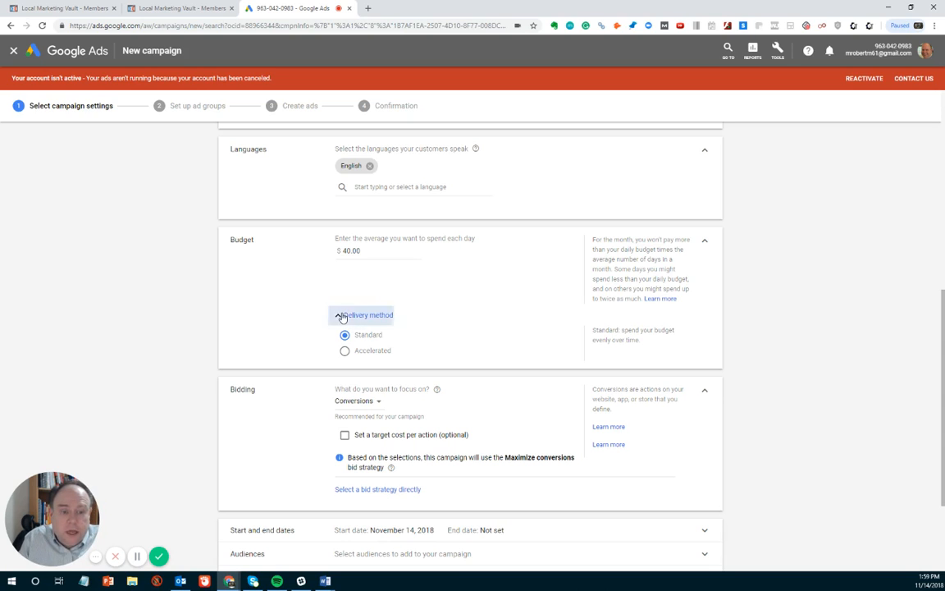
# Step: Collapse the Delivery method options and scroll to the bottom of the settings
pyautogui.click(342, 316)
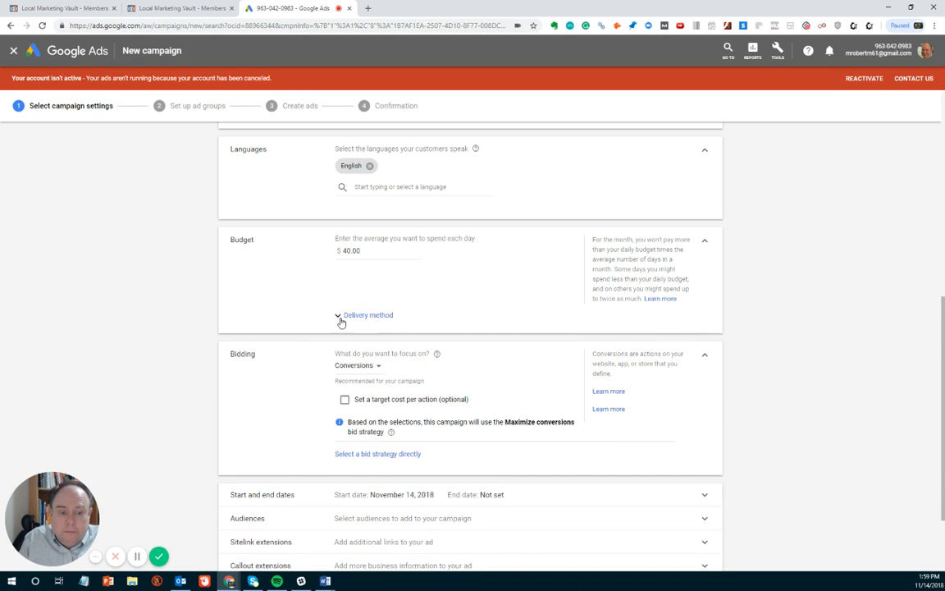
pyautogui.click(343, 316)
pyautogui.click(341, 318)
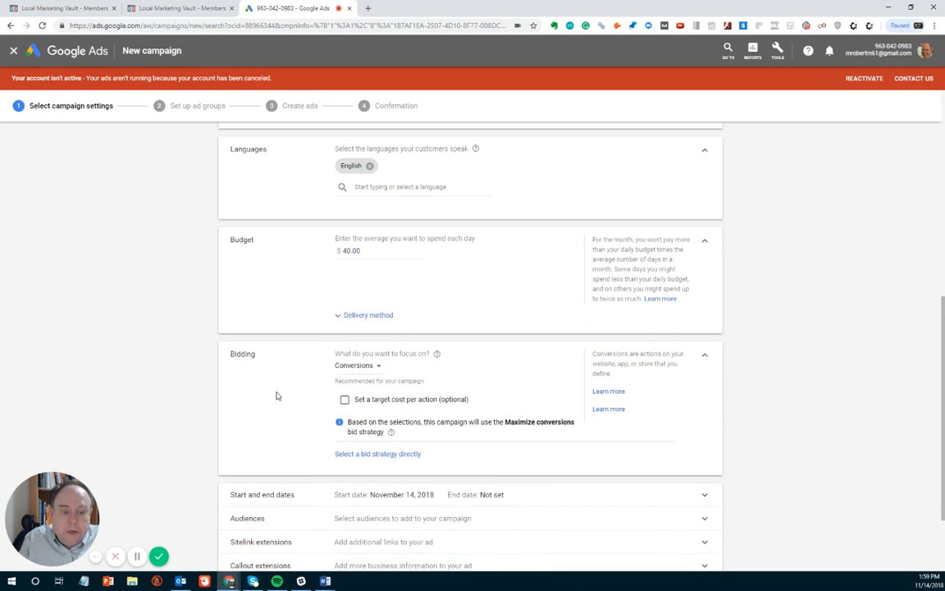
pyautogui.scroll(-2, 275, 395)
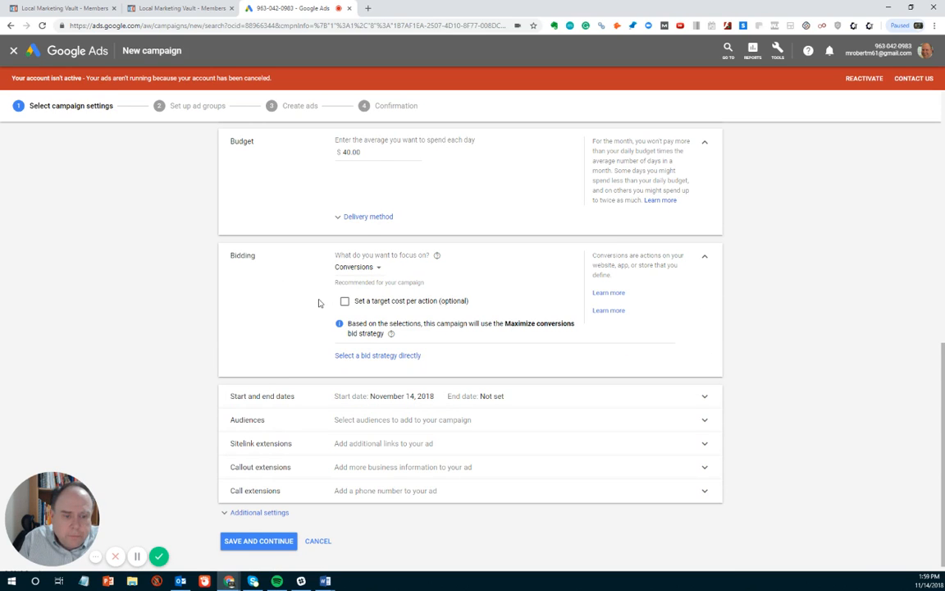
pyautogui.scroll(-1, 319, 303)
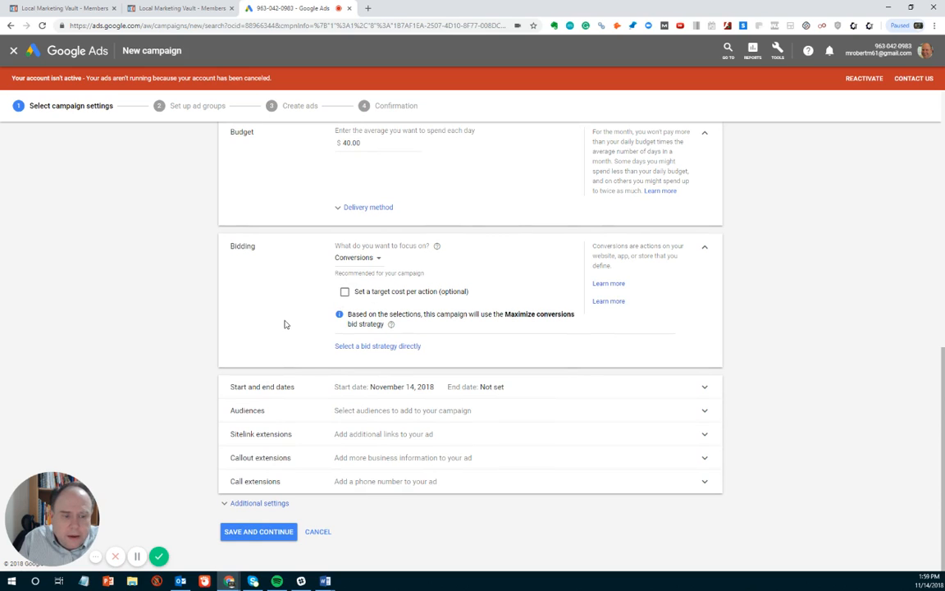
# Step: Switch the bid strategy from Maximize conversions to Manual CPC with Enhanced CPC on
pyautogui.click(355, 346)
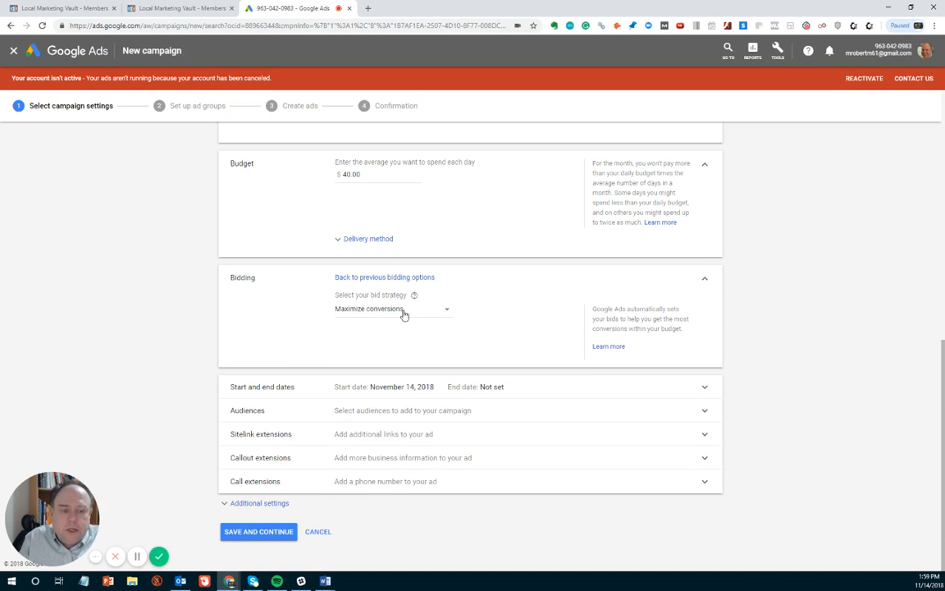
pyautogui.click(444, 312)
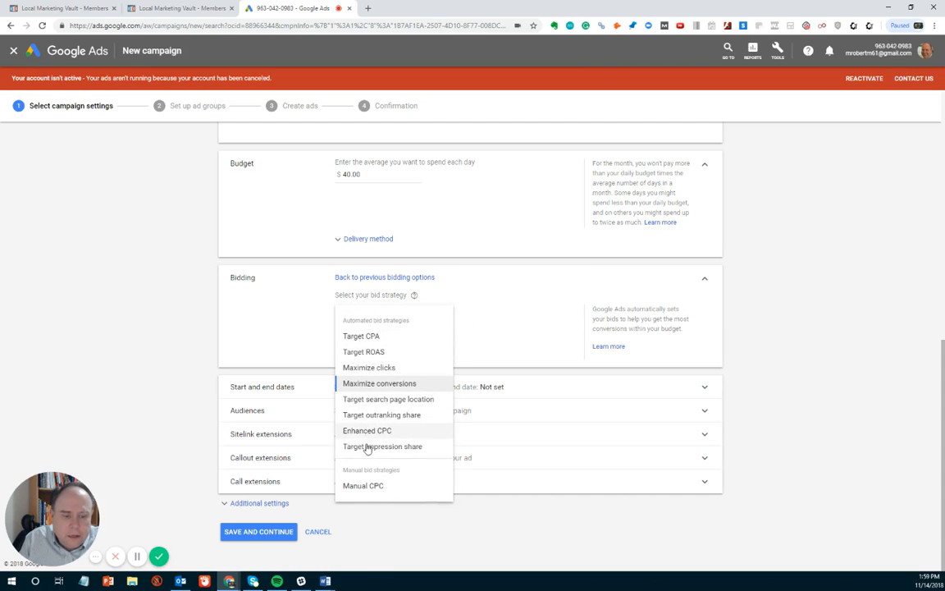
pyautogui.click(365, 487)
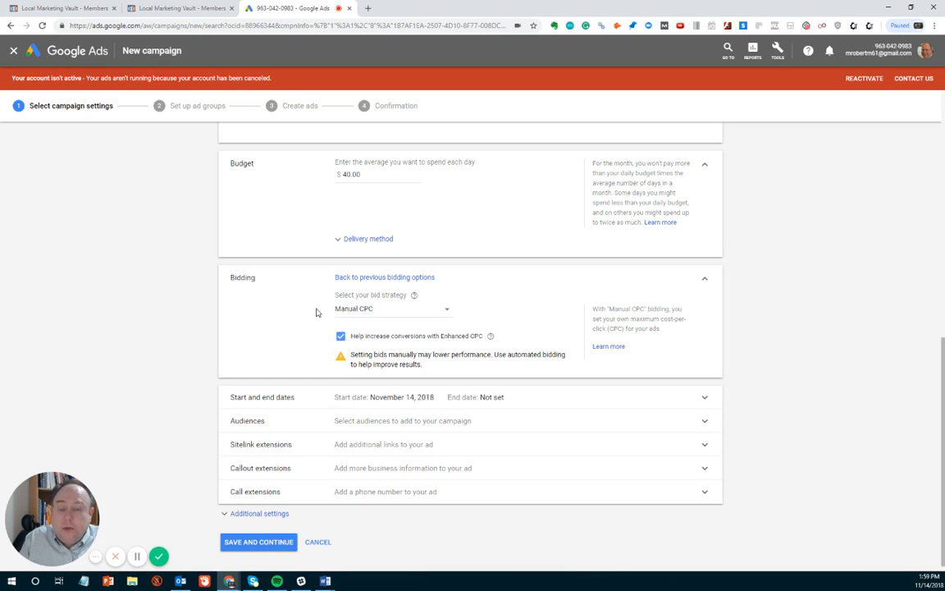
pyautogui.click(447, 313)
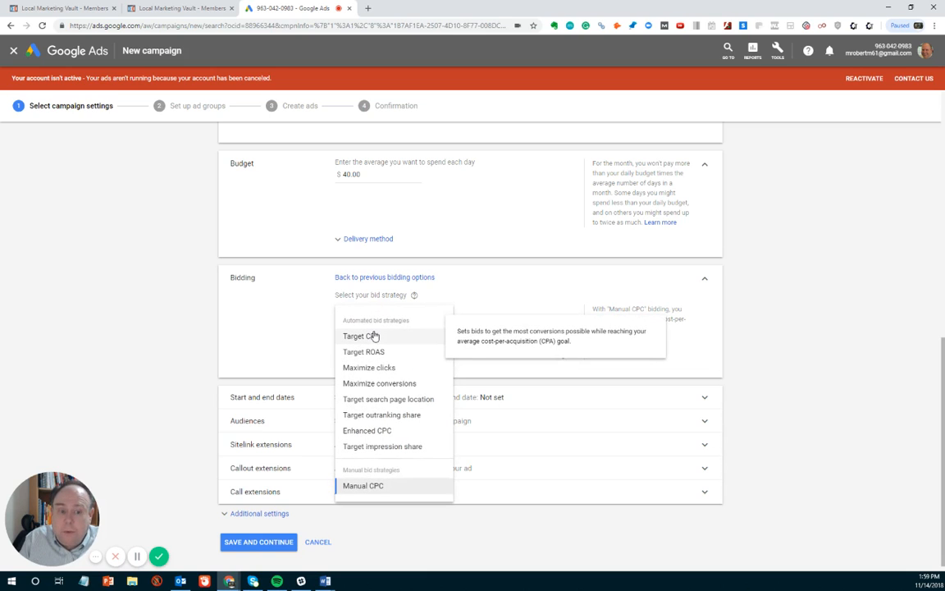
pyautogui.click(355, 486)
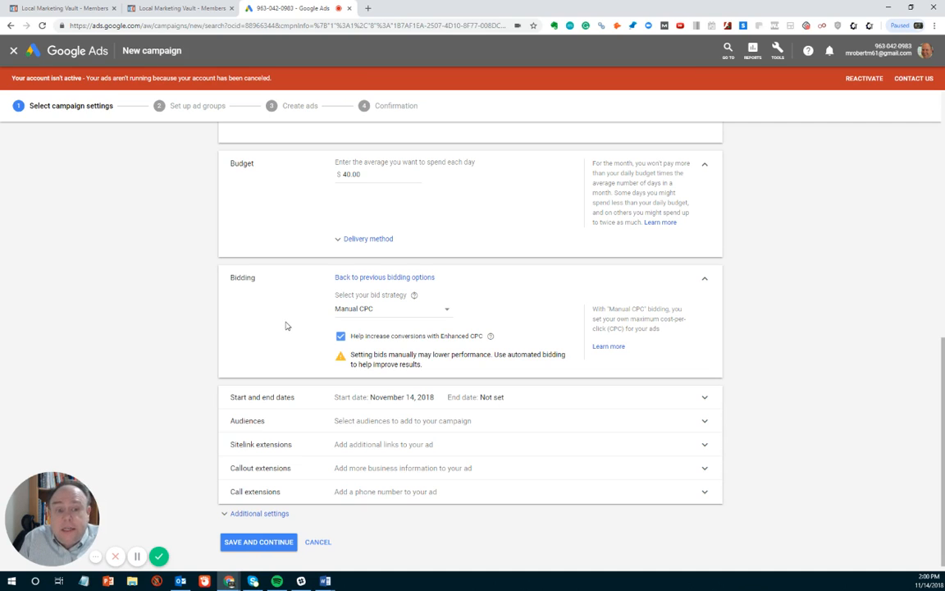
pyautogui.scroll(-1, 286, 326)
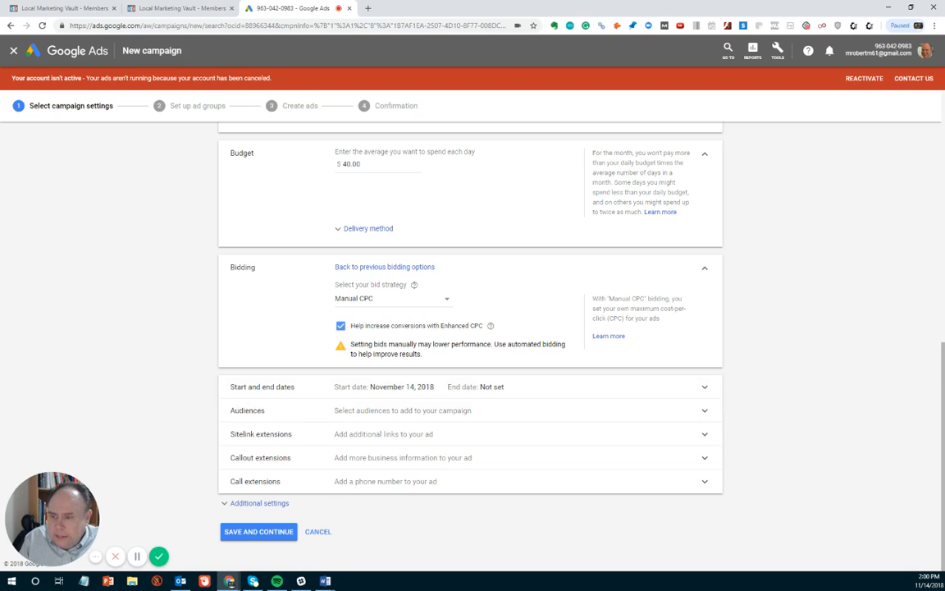
pyautogui.hotkey('alt', 'Tab')
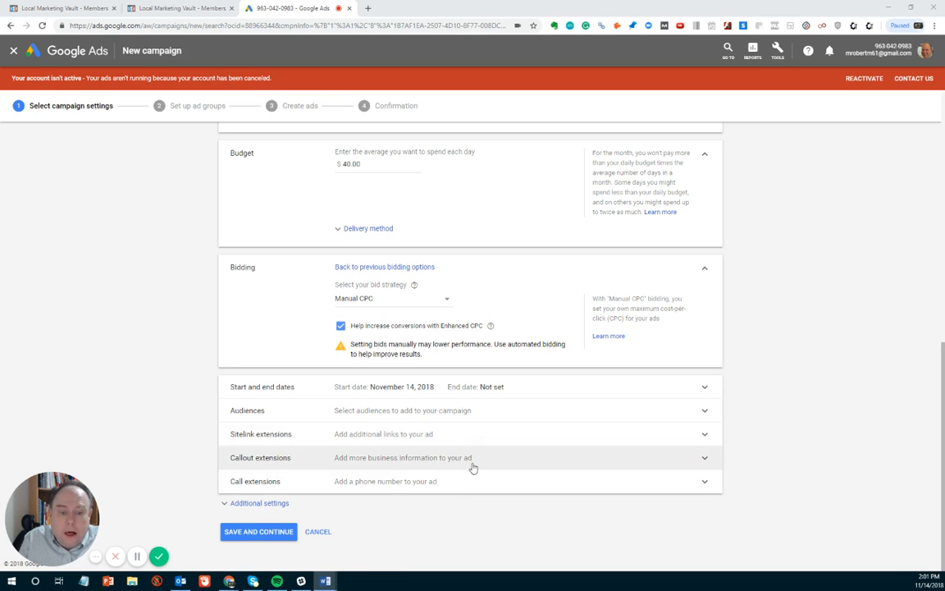
# Step: Search the callout extensions for 'Serving St. Louis MO' and confirm none are saved yet
pyautogui.click(705, 461)
pyautogui.scroll(-1, 328, 469)
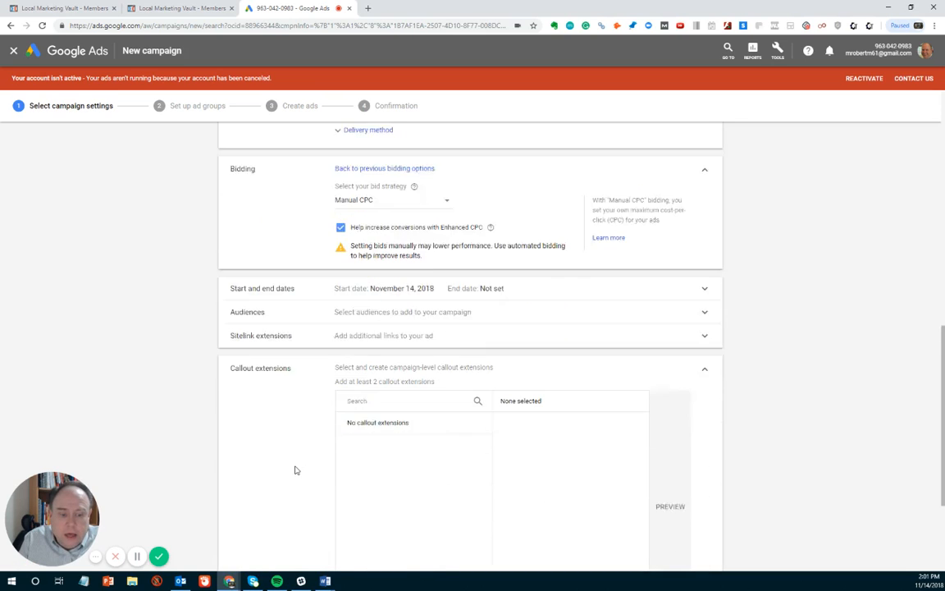
pyautogui.scroll(-1, 296, 470)
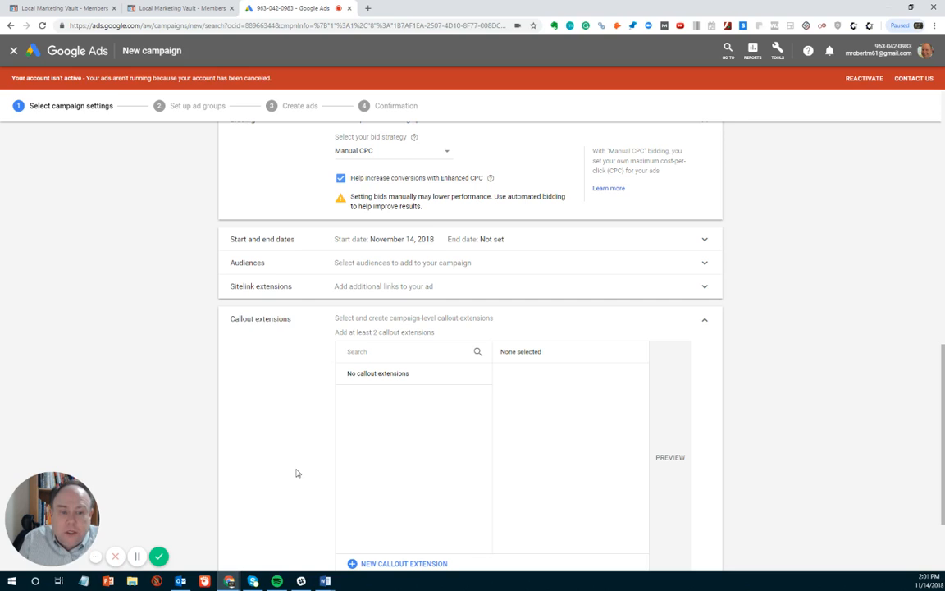
pyautogui.click(370, 352)
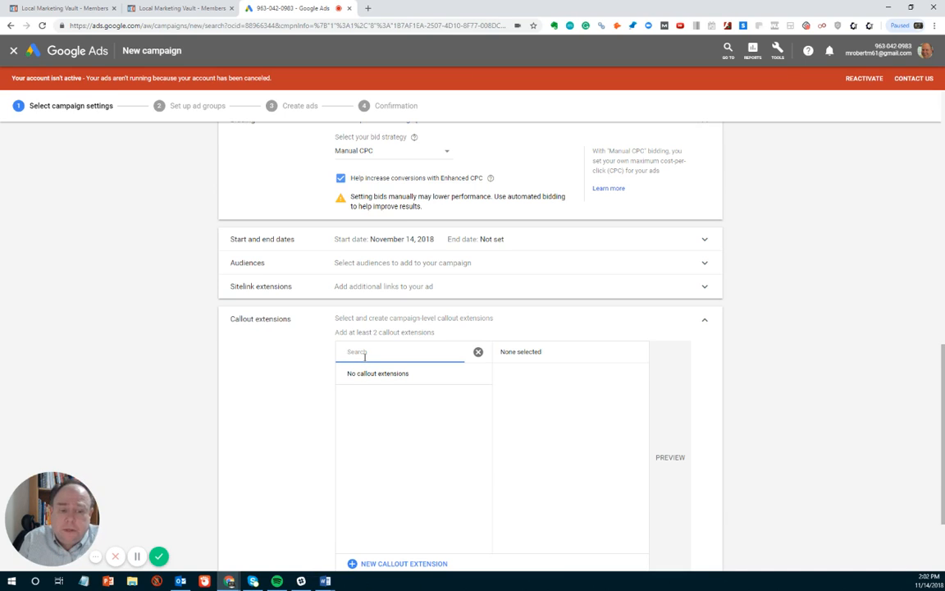
pyautogui.write('S')
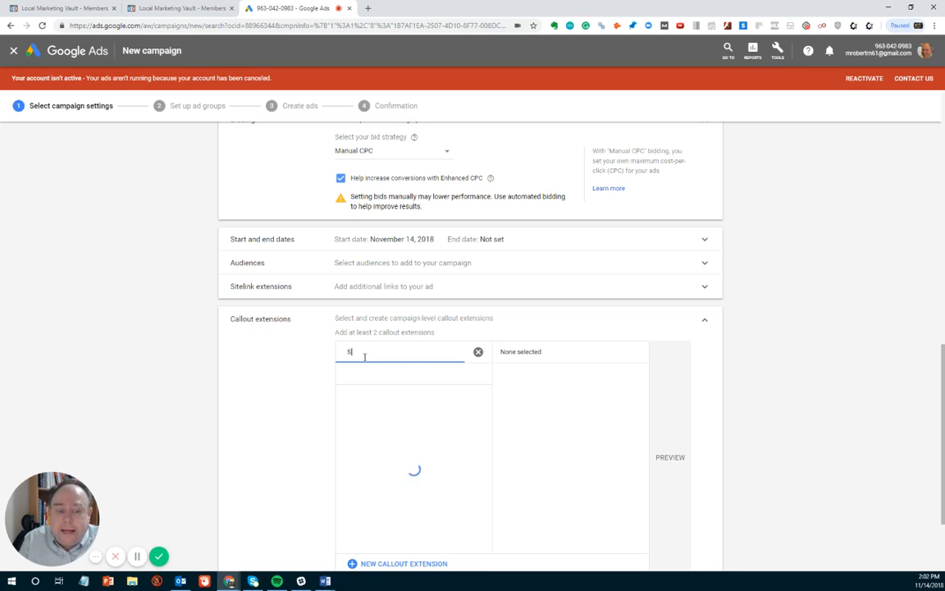
pyautogui.write('erving St. Lo')
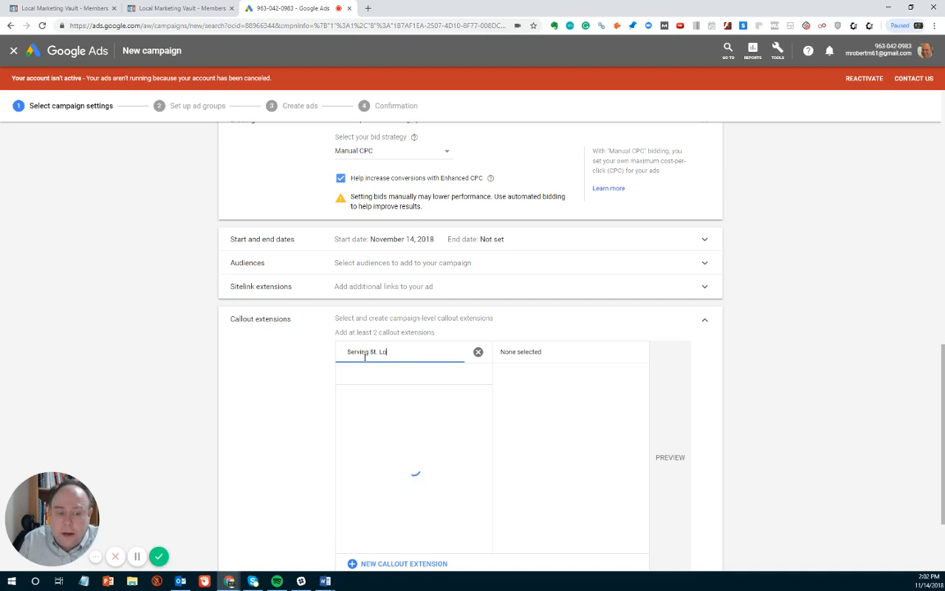
pyautogui.write('uis Mo')
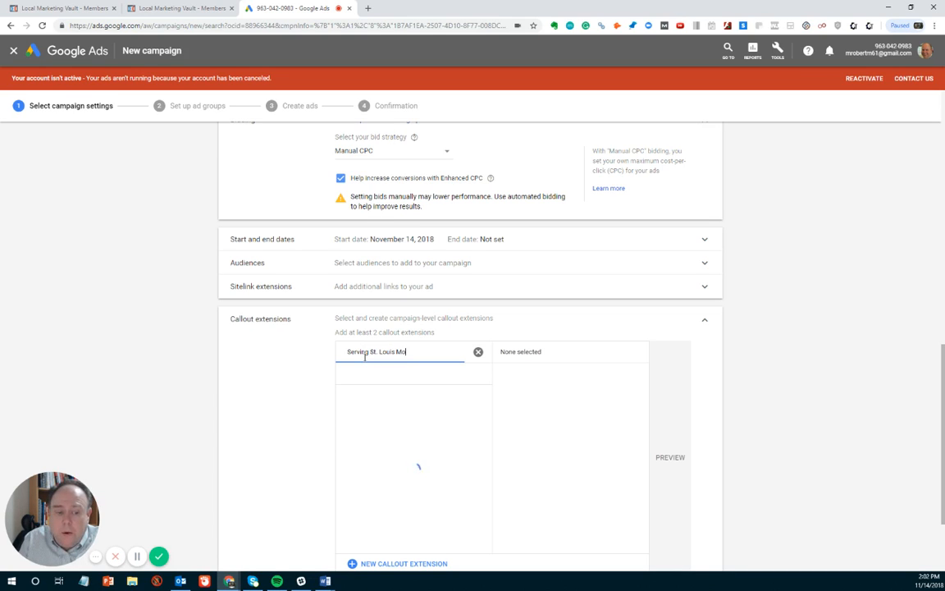
pyautogui.press('BackSpace')
pyautogui.write('O')
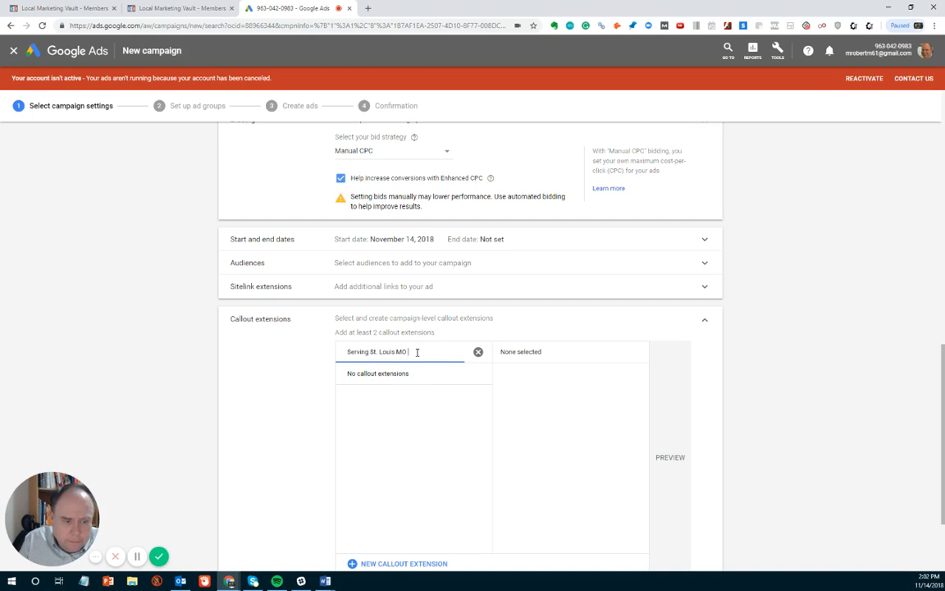
pyautogui.scroll(-2, 364, 348)
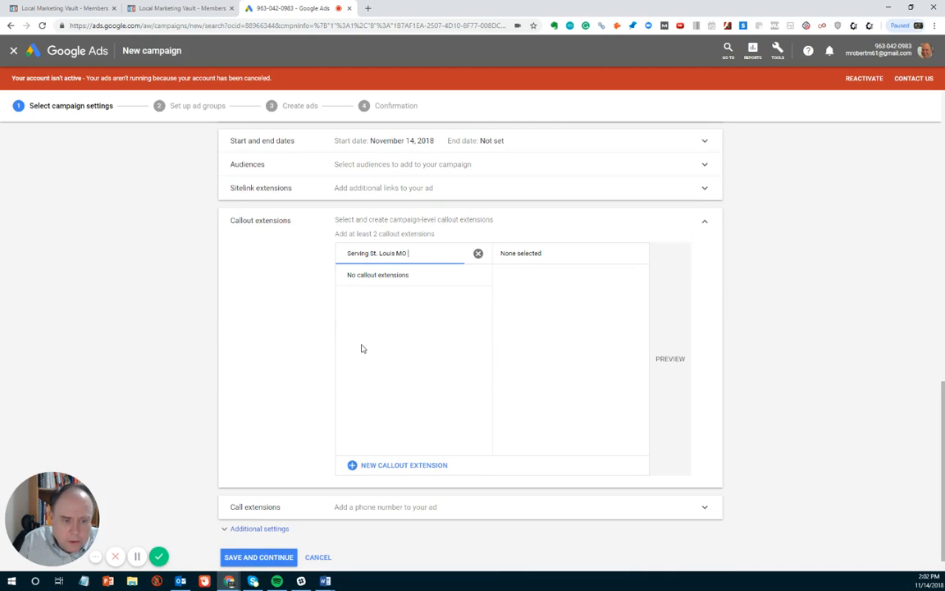
# Step: Start a new callout extension with texts 'Serving St. Louis MO Area' and '15 Years Experience'
pyautogui.click(376, 471)
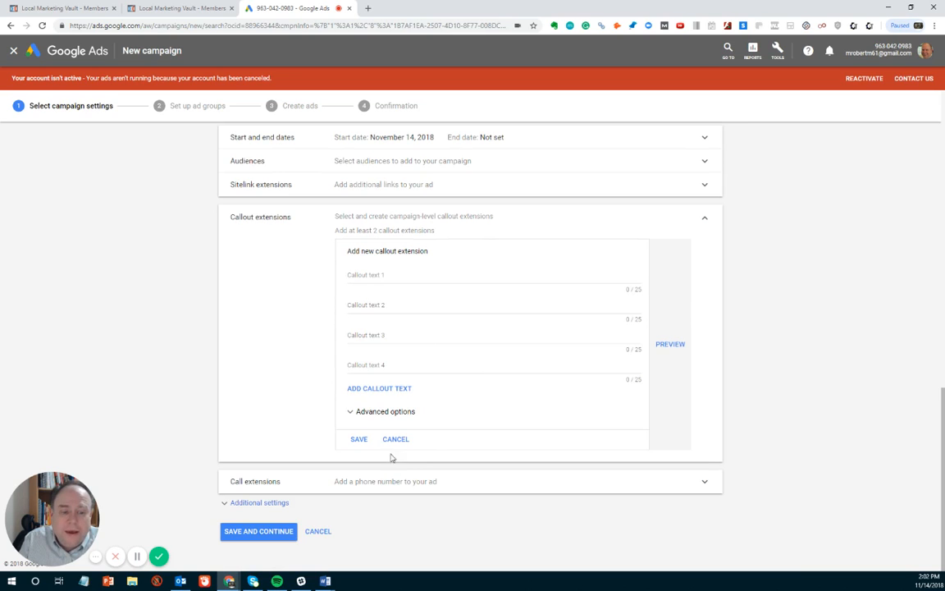
pyautogui.click(373, 274)
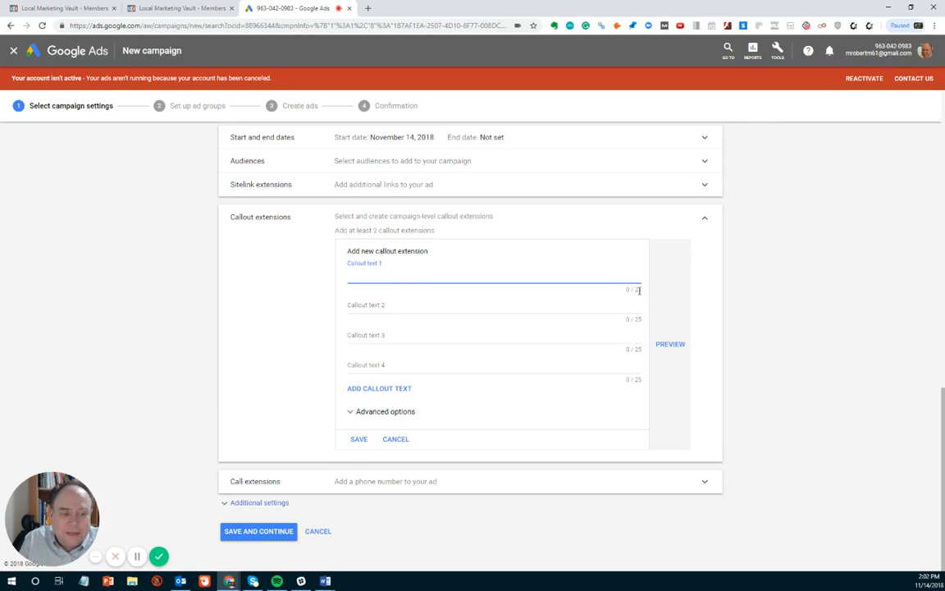
pyautogui.write('S')
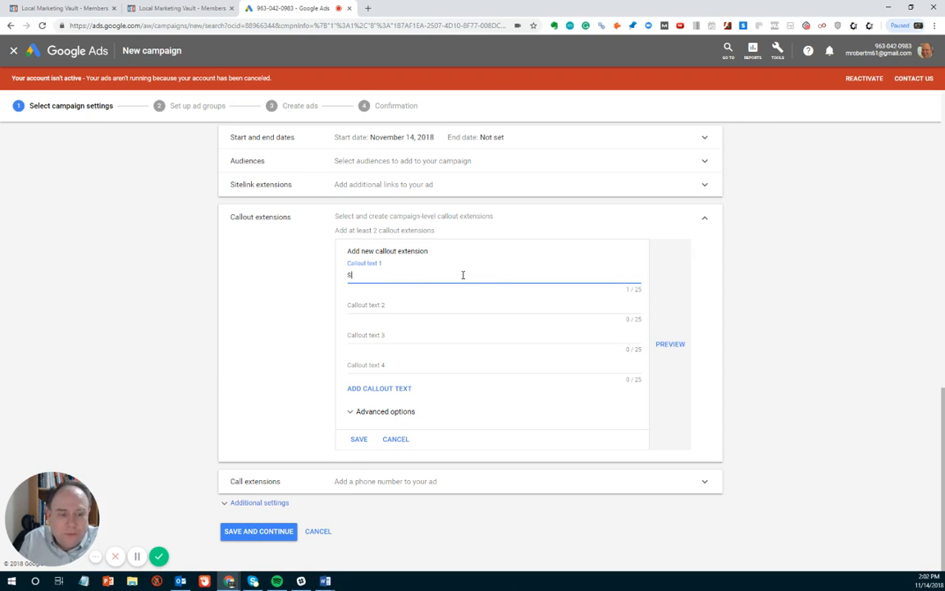
pyautogui.write('erving S')
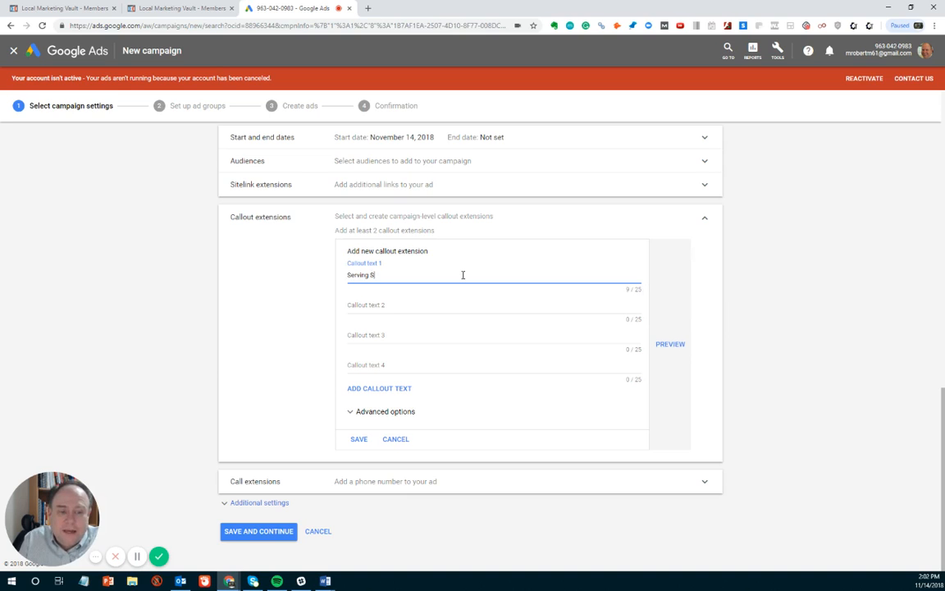
pyautogui.write('t. Louis M')
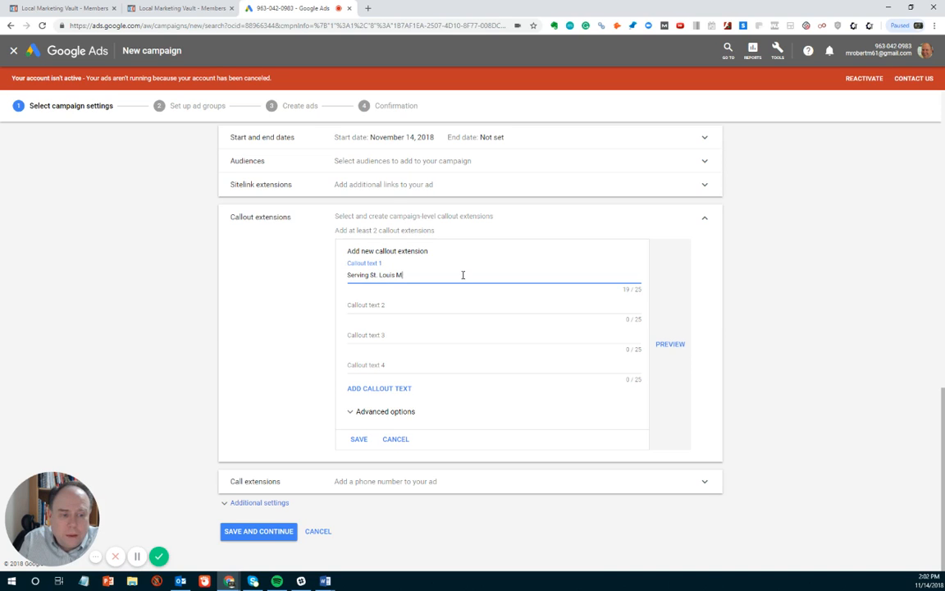
pyautogui.write('O Ara')
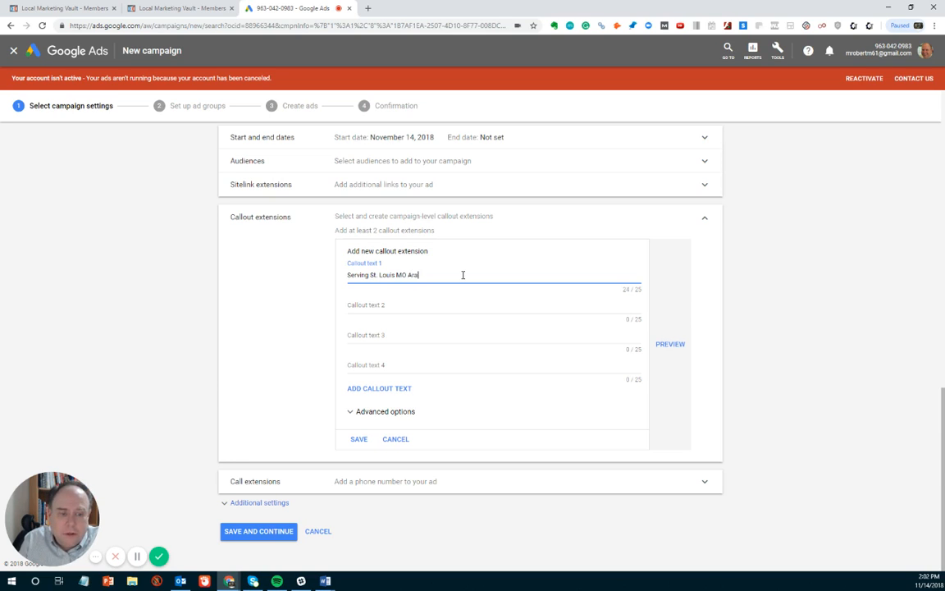
pyautogui.press('BackSpace')
pyautogui.write('ea')
pyautogui.click(404, 306)
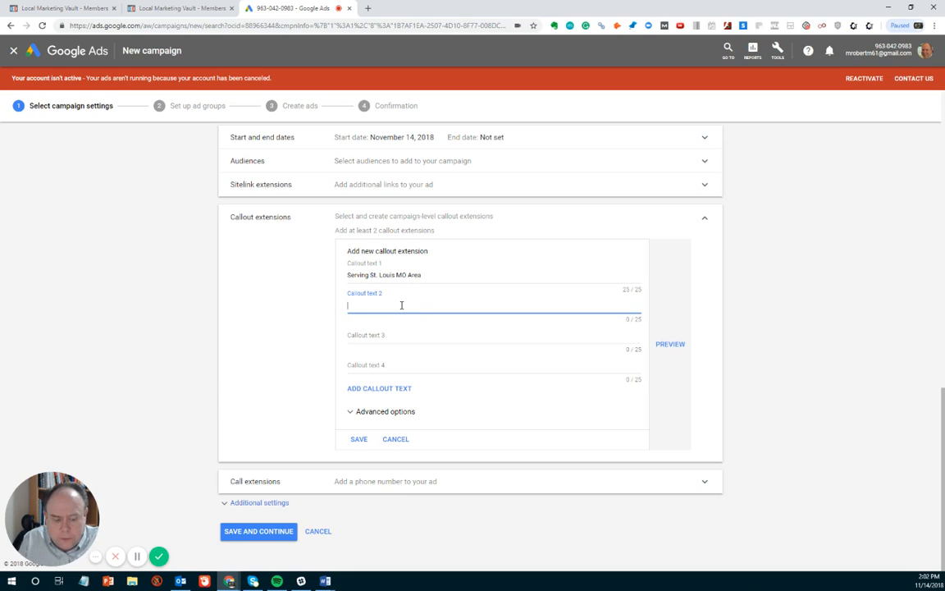
pyautogui.write('15 Year')
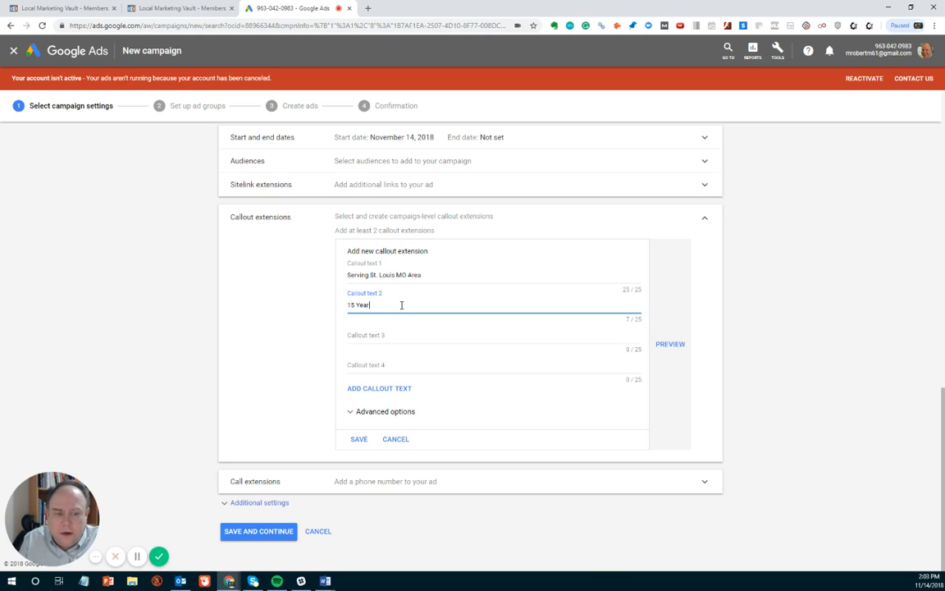
pyautogui.write('s Experi')
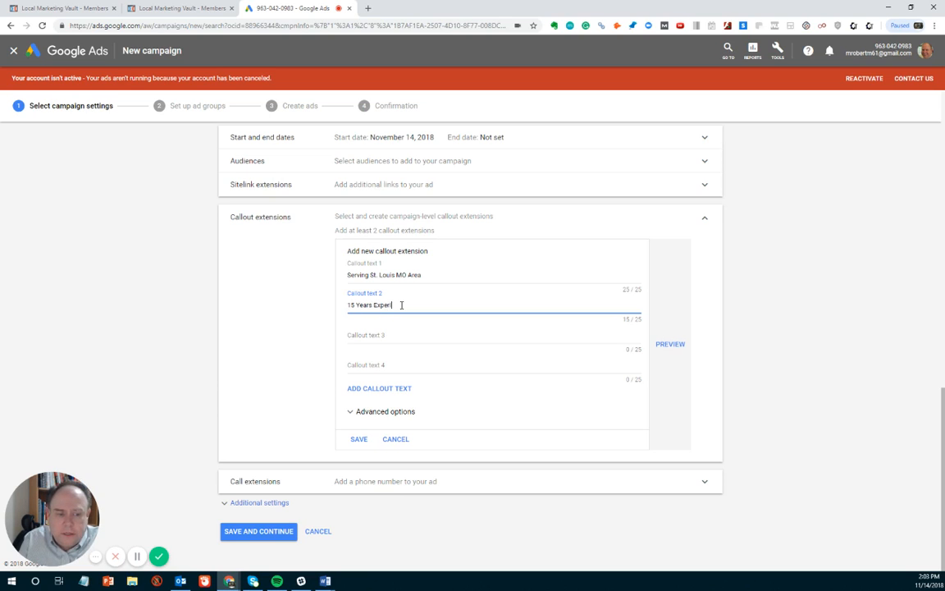
pyautogui.write('ence')
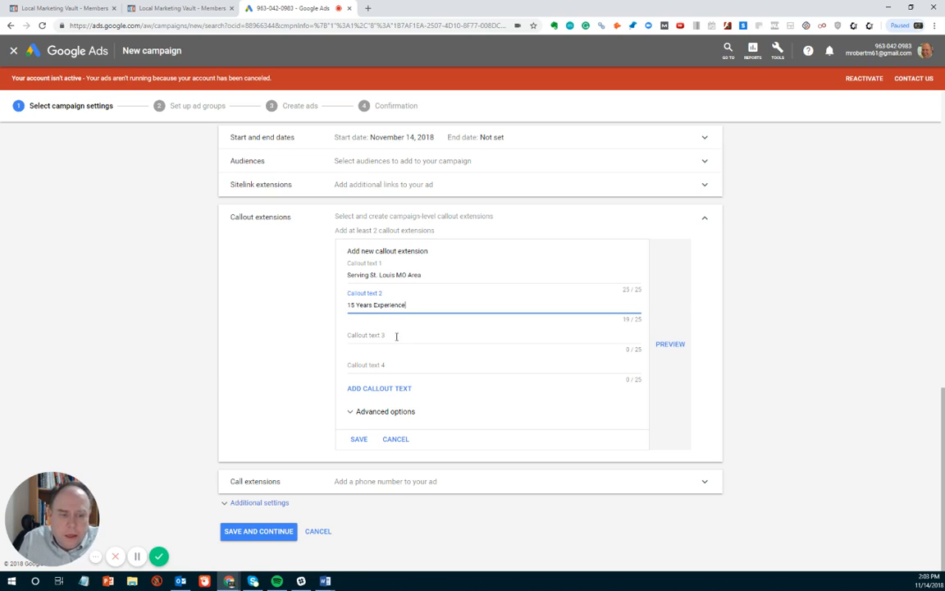
# Step: Add the third and fourth callouts 'Free Consultations' and 'Located in Clayton MO'
pyautogui.click(394, 332)
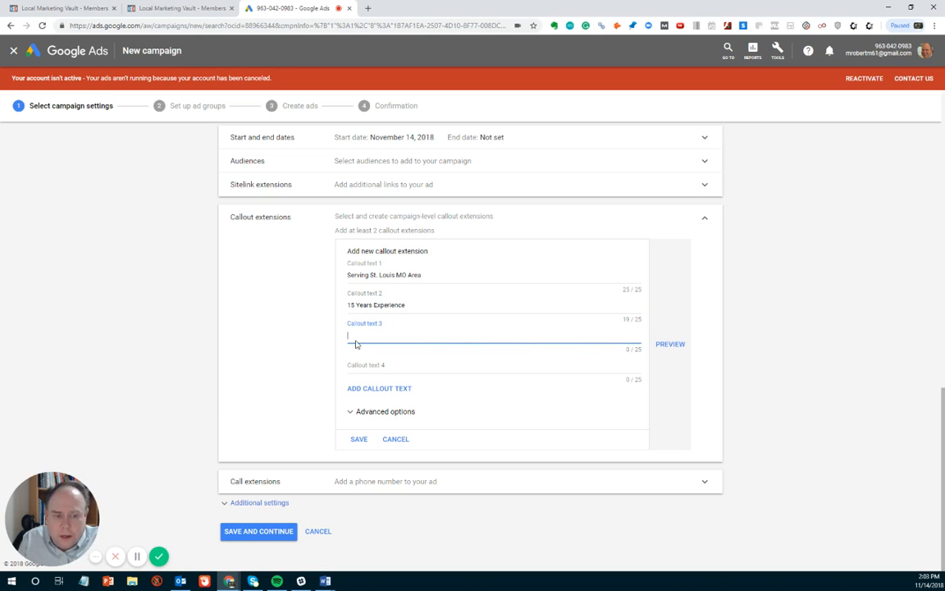
pyautogui.write('Fre')
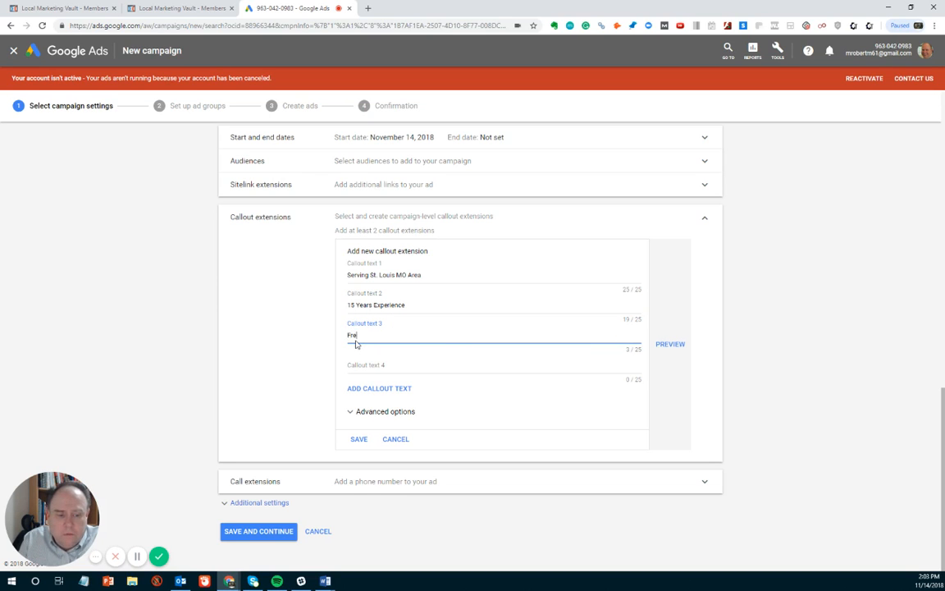
pyautogui.write('e Consultations')
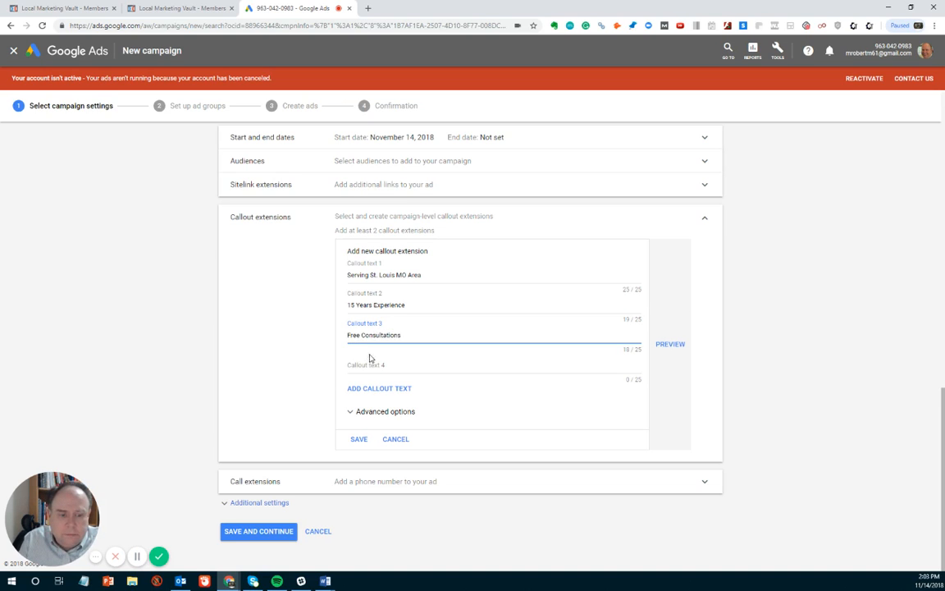
pyautogui.click(360, 364)
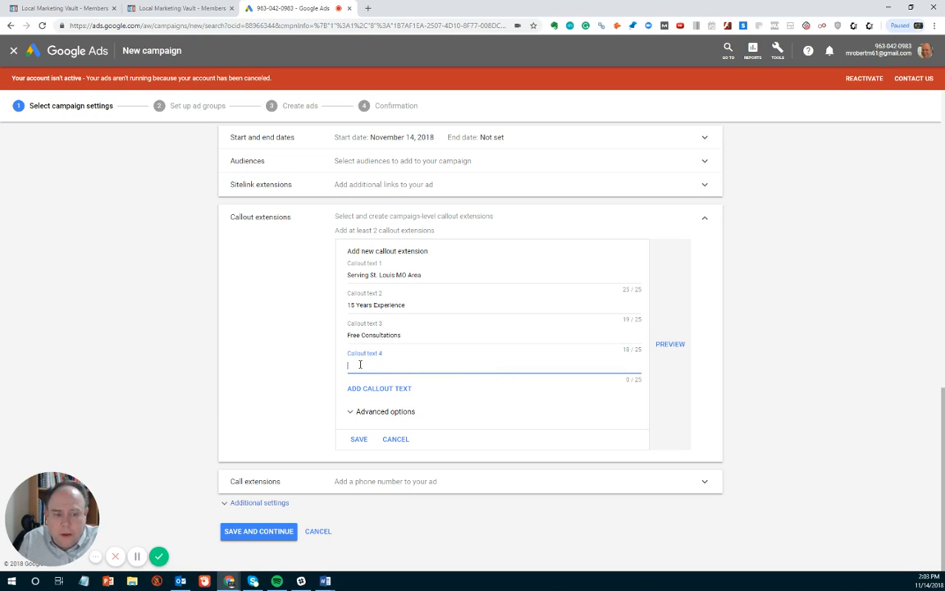
pyautogui.write('Lo')
pyautogui.write('a')
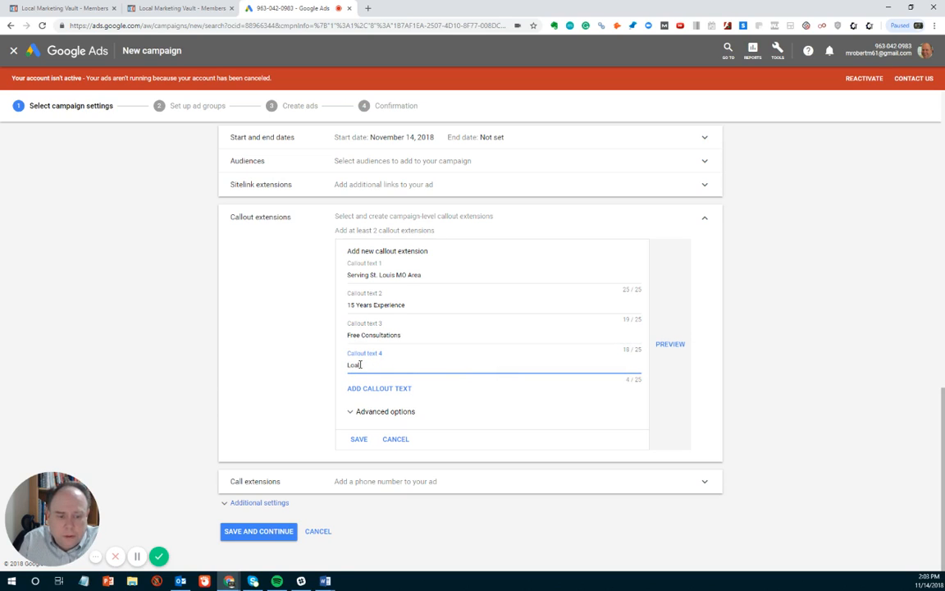
pyautogui.write('al To St')
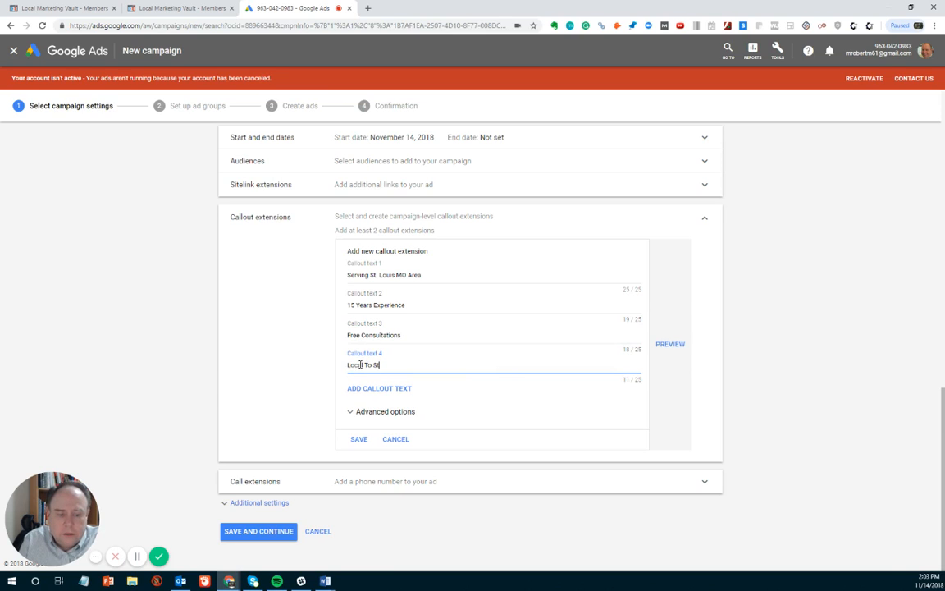
pyautogui.write('. Louis')
pyautogui.press('BackSpace')
pyautogui.press('BackSpace')
pyautogui.press('BackSpace')
pyautogui.press('BackSpace')
pyautogui.press('BackSpace')
pyautogui.press('BackSpace')
pyautogui.press('BackSpace')
pyautogui.press('BackSpace')
pyautogui.press('BackSpace')
pyautogui.press('BackSpace')
pyautogui.press('BackSpace')
pyautogui.press('BackSpace')
pyautogui.press('BackSpace')
pyautogui.press('BackSpace')
pyautogui.press('BackSpace')
pyautogui.press('BackSpace')
pyautogui.press('BackSpace')
pyautogui.write('Local')
pyautogui.write('ed in Caly')
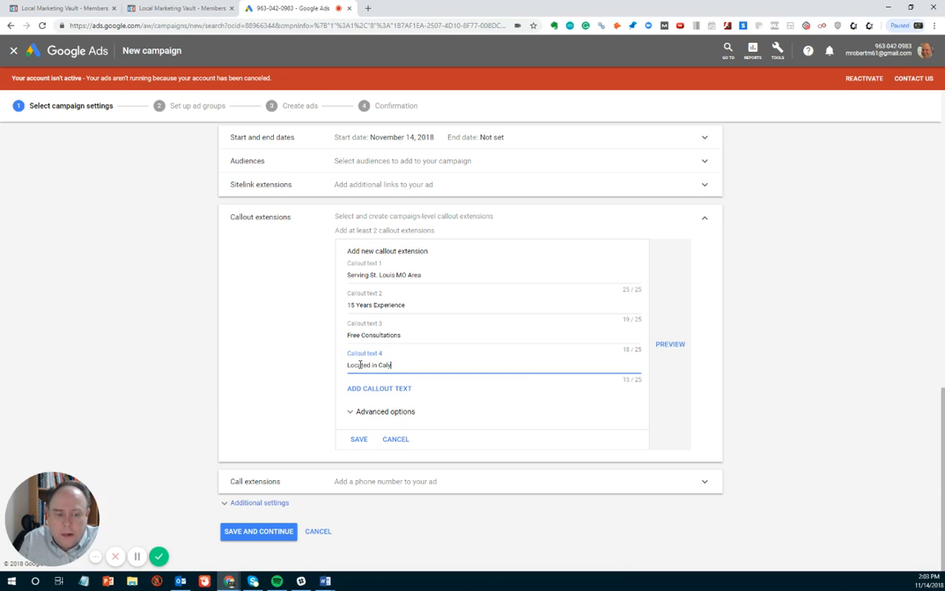
pyautogui.press('BackSpace')
pyautogui.write('layton MO')
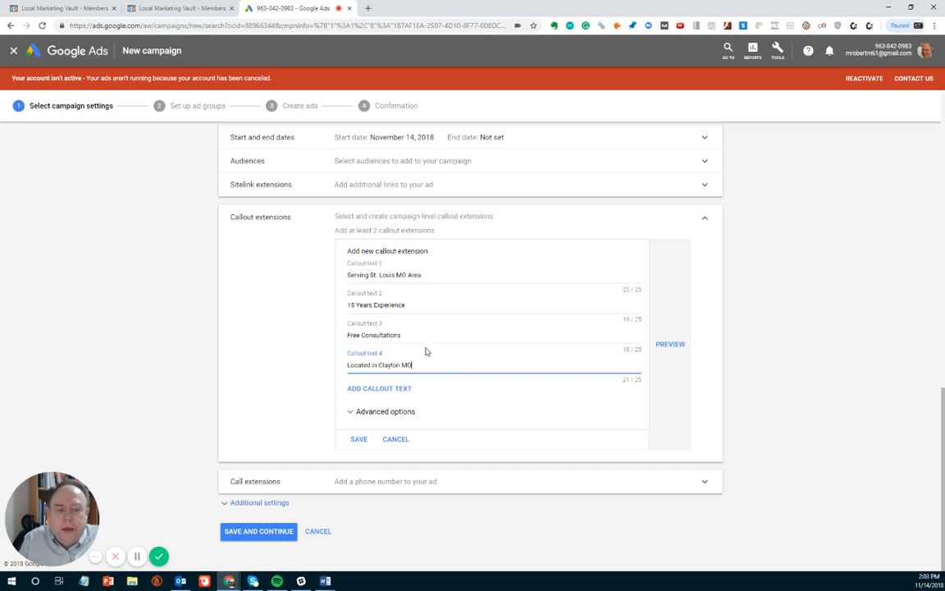
pyautogui.click(352, 412)
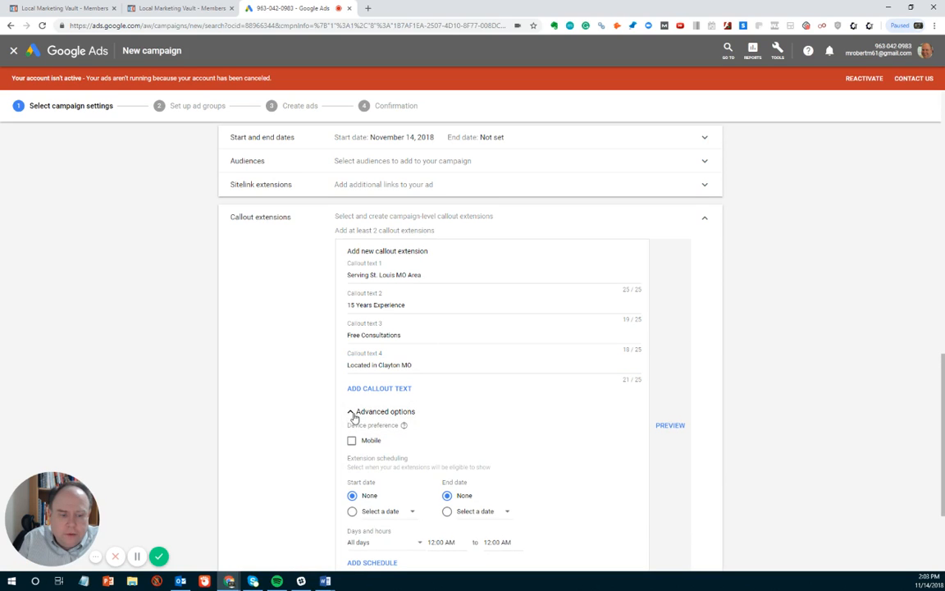
# Step: Tick Mobile as the new callout extension's device preference
pyautogui.scroll(-2, 327, 418)
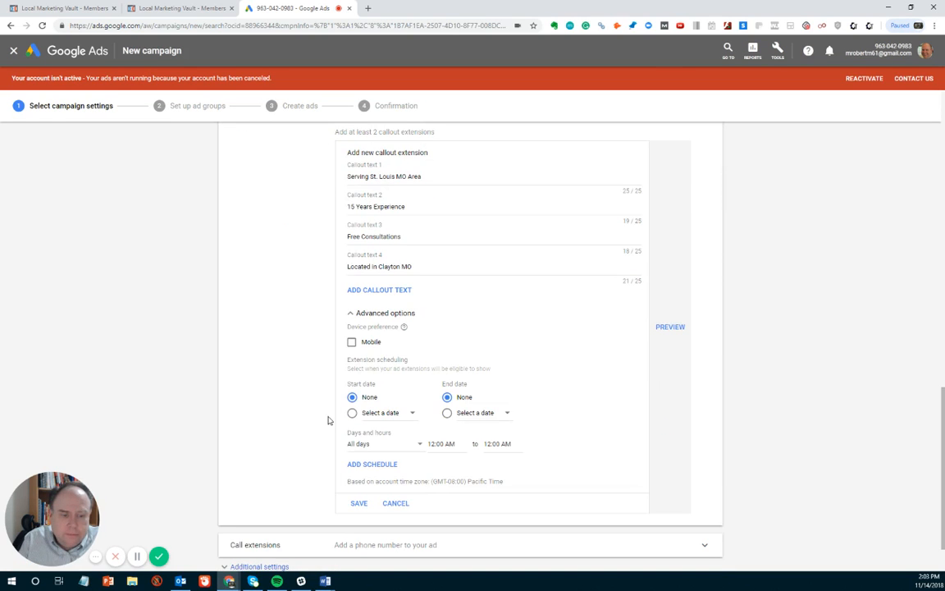
pyautogui.click(352, 342)
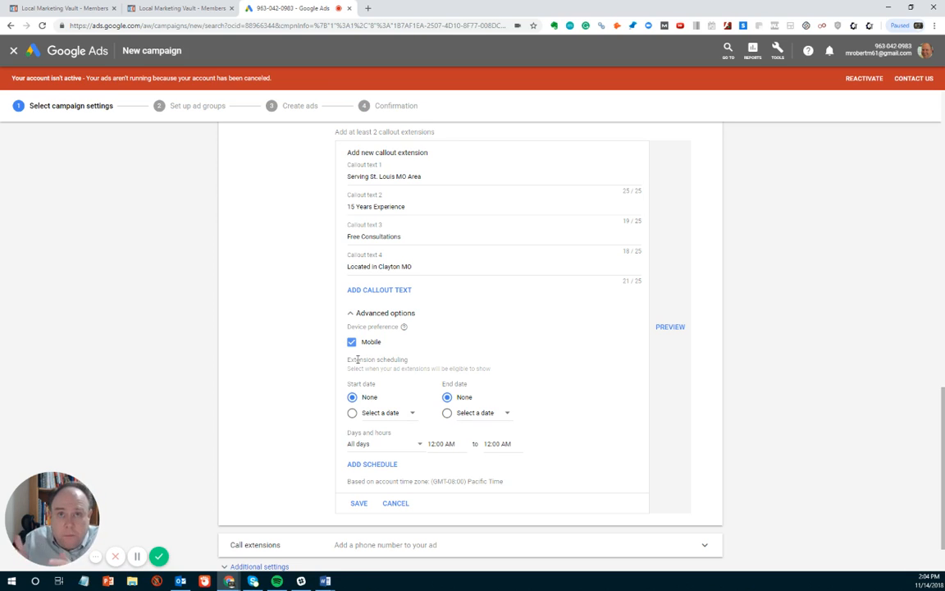
pyautogui.scroll(-2, 322, 325)
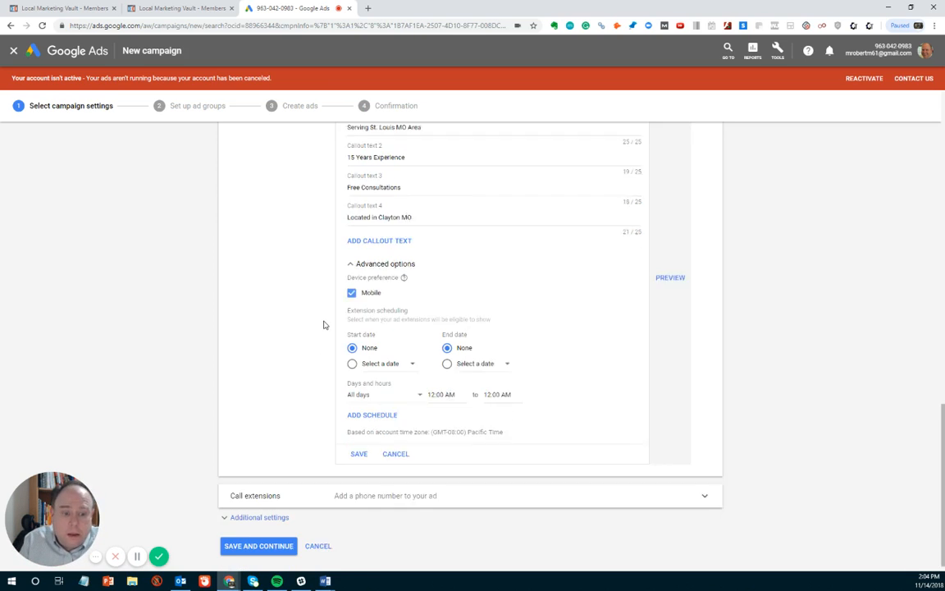
# Step: Add a second schedule row and end the first all-days block at 4:00 AM
pyautogui.click(363, 401)
pyautogui.scroll(-1, 246, 327)
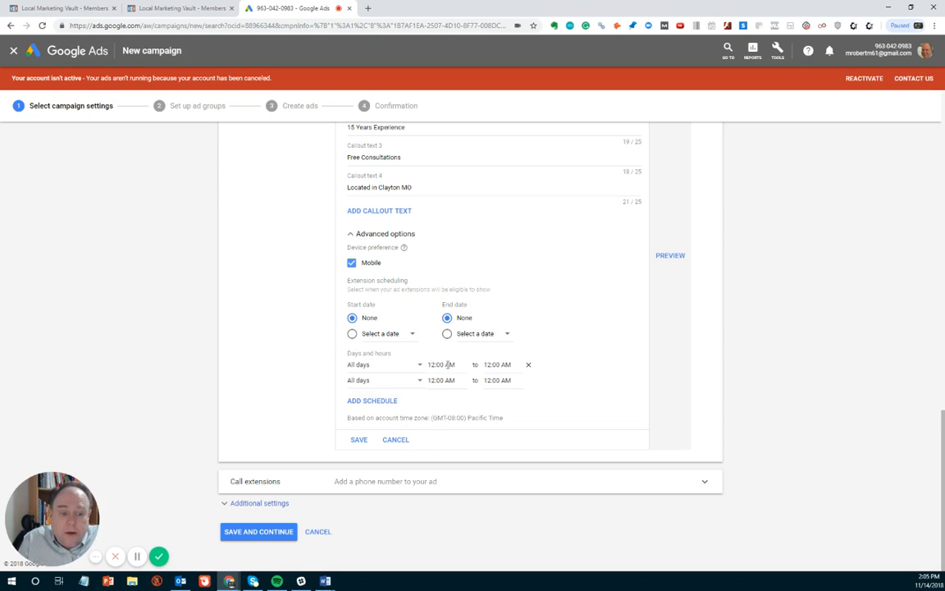
pyautogui.click(494, 363)
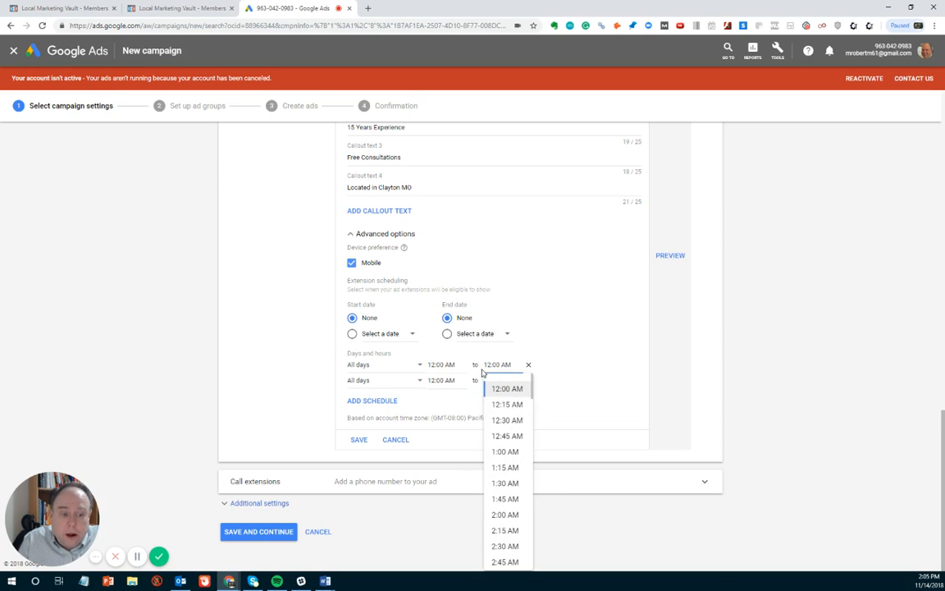
pyautogui.scroll(-1, 514, 451)
pyautogui.scroll(-2, 514, 451)
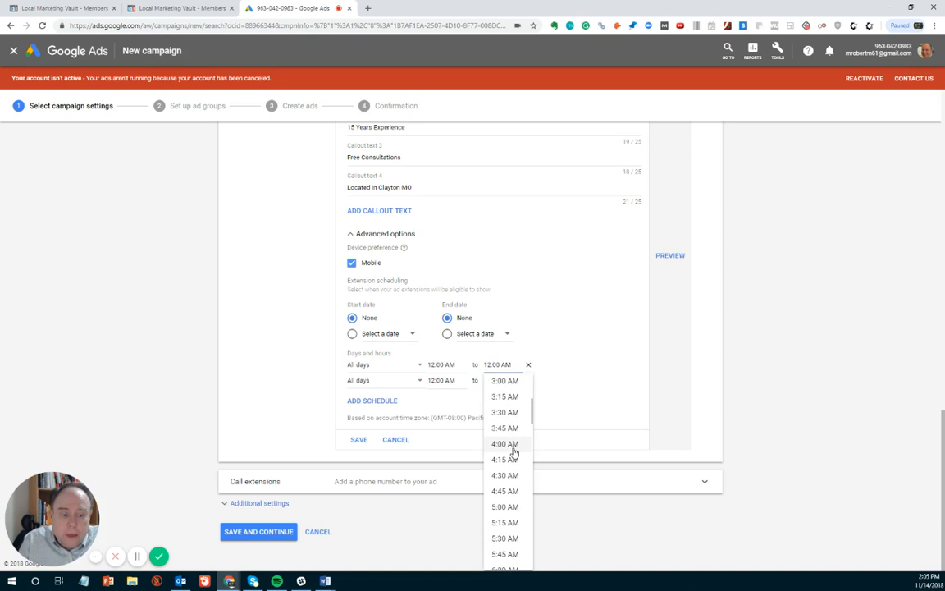
pyautogui.click(512, 447)
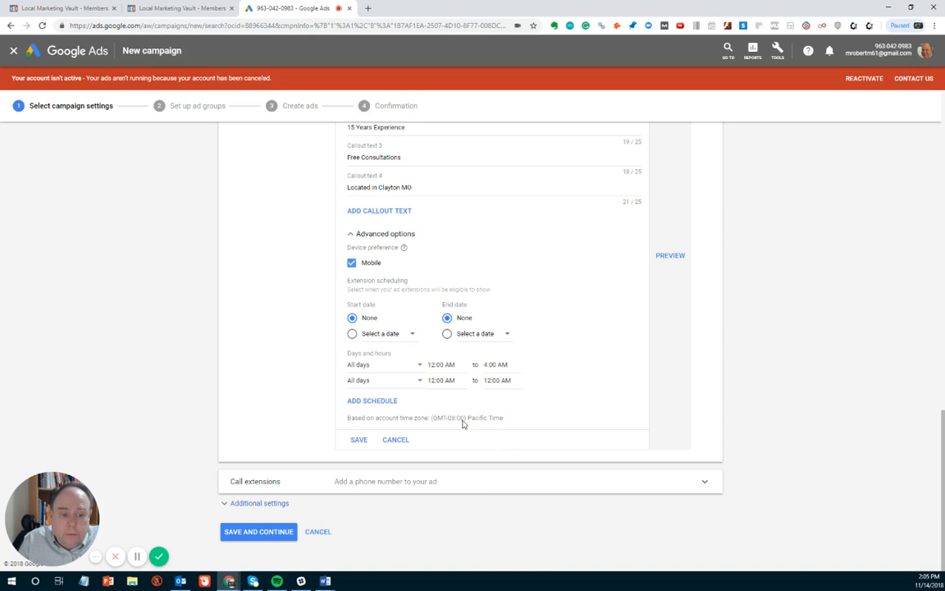
# Step: Set the second row to All days, 4:00 AM to 8:00 AM
pyautogui.click(445, 378)
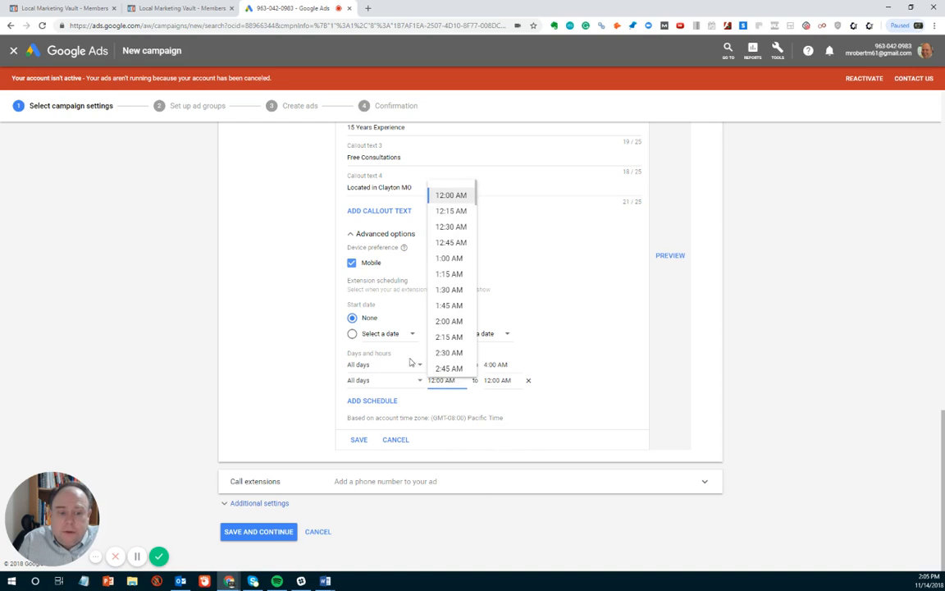
pyautogui.click(422, 369)
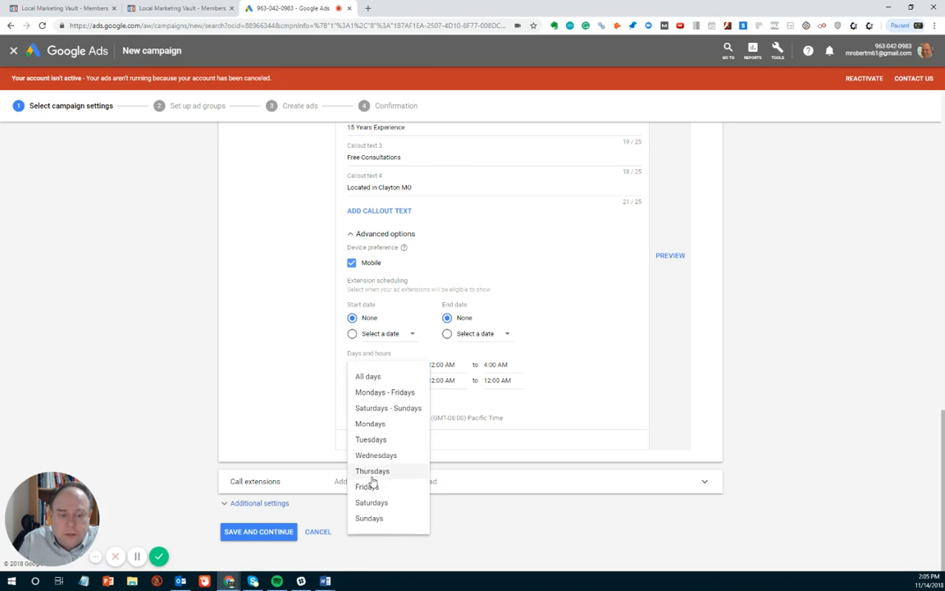
pyautogui.click(369, 377)
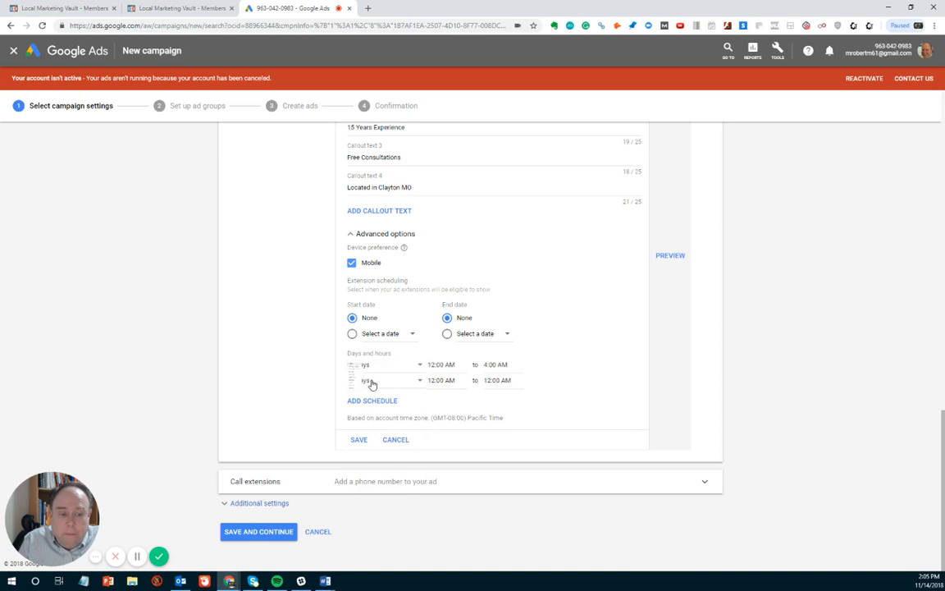
pyautogui.click(449, 378)
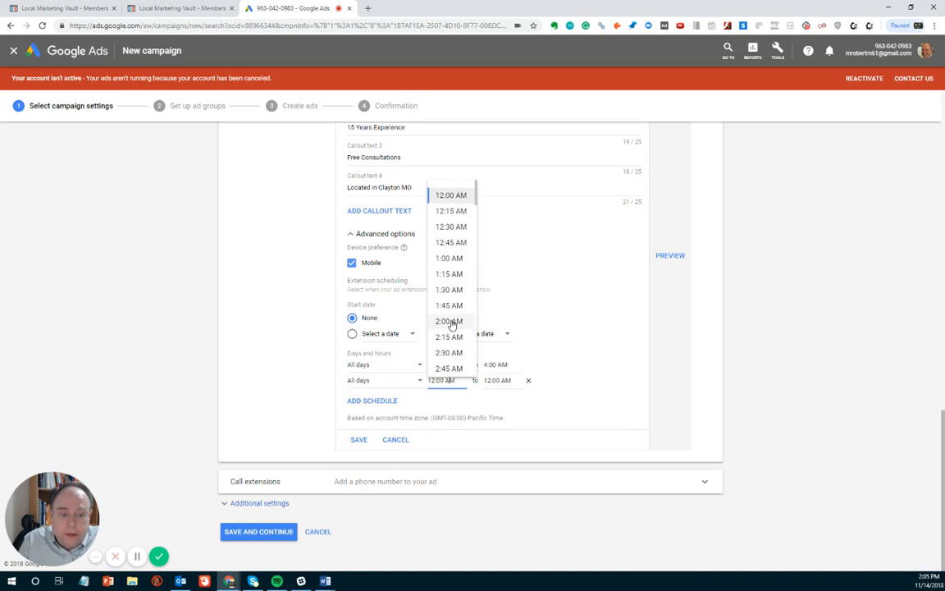
pyautogui.scroll(-1, 451, 322)
pyautogui.scroll(-2, 451, 324)
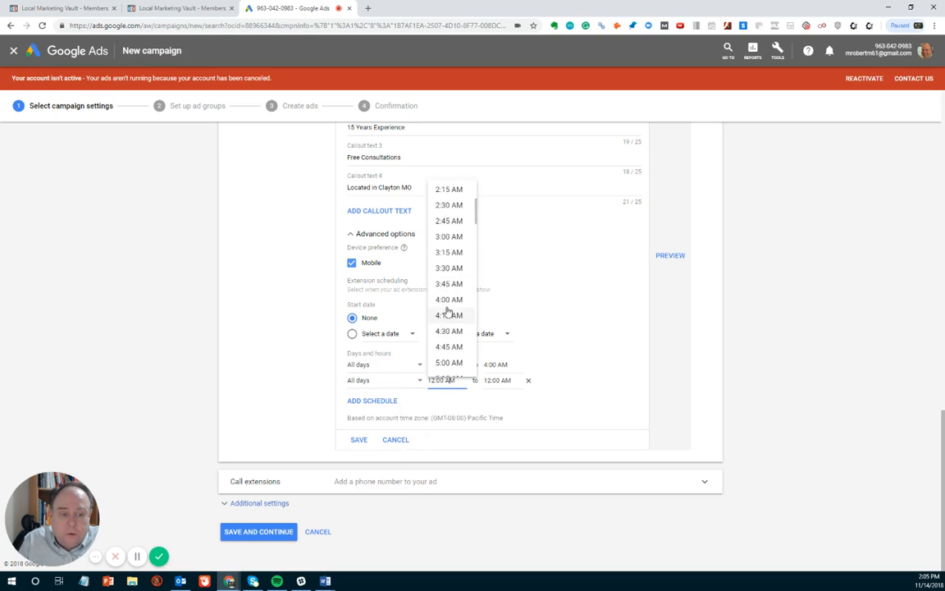
pyautogui.click(447, 301)
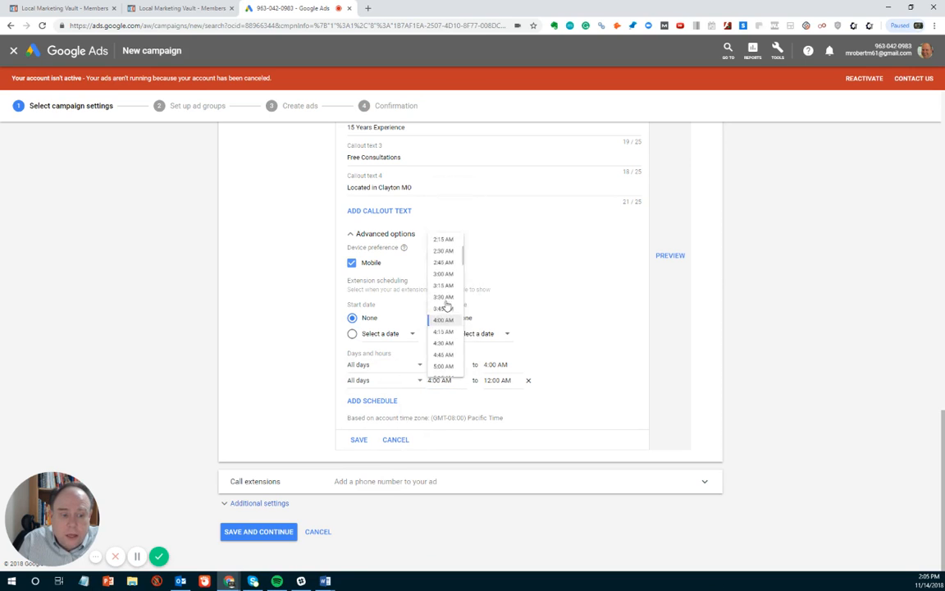
pyautogui.click(506, 382)
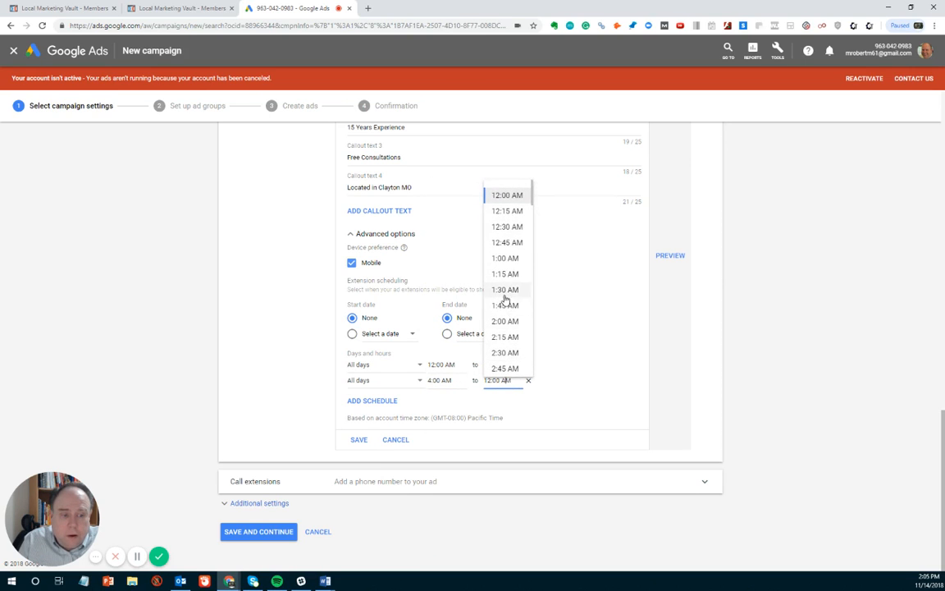
pyautogui.scroll(-2, 506, 297)
pyautogui.scroll(-8, 505, 302)
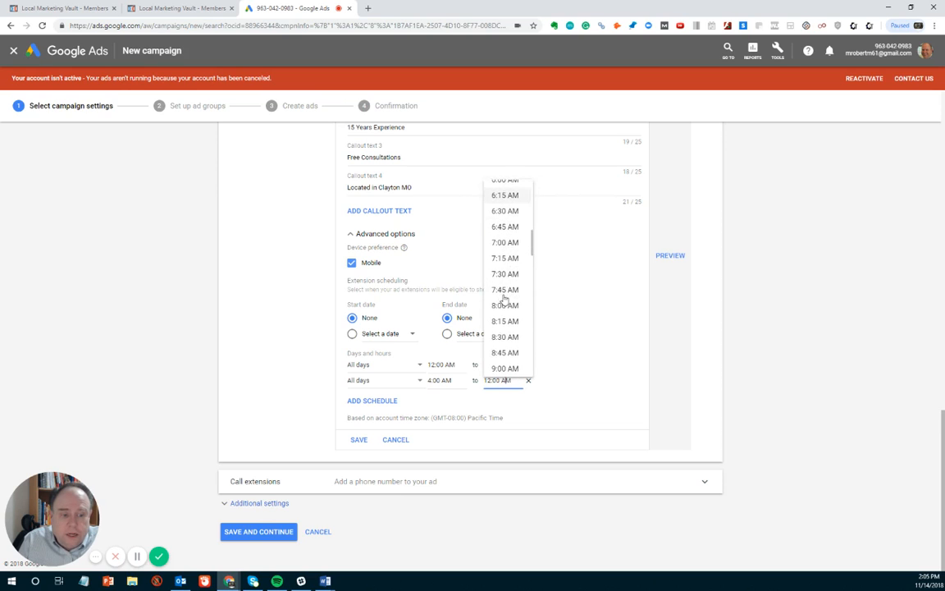
pyautogui.scroll(-1, 504, 304)
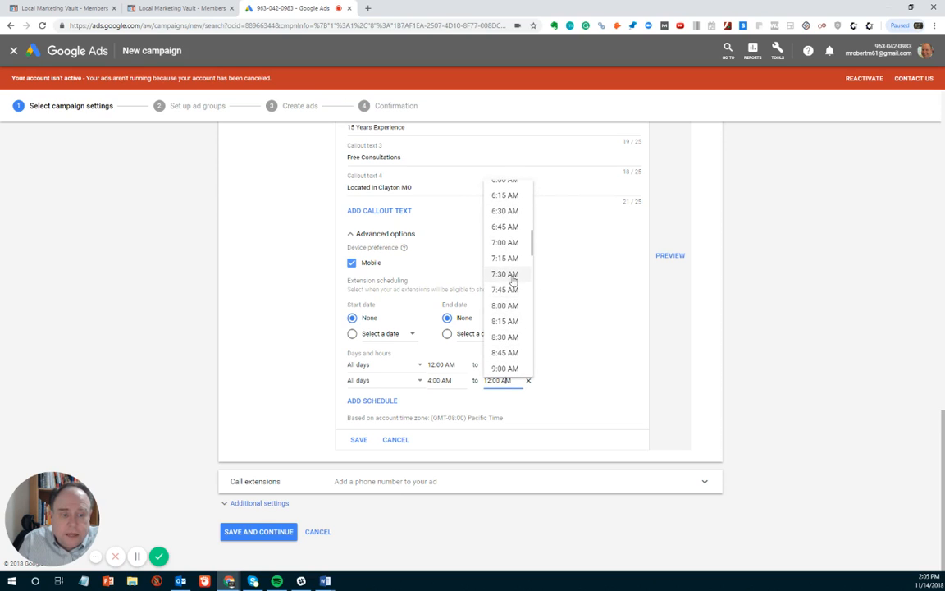
pyautogui.click(505, 306)
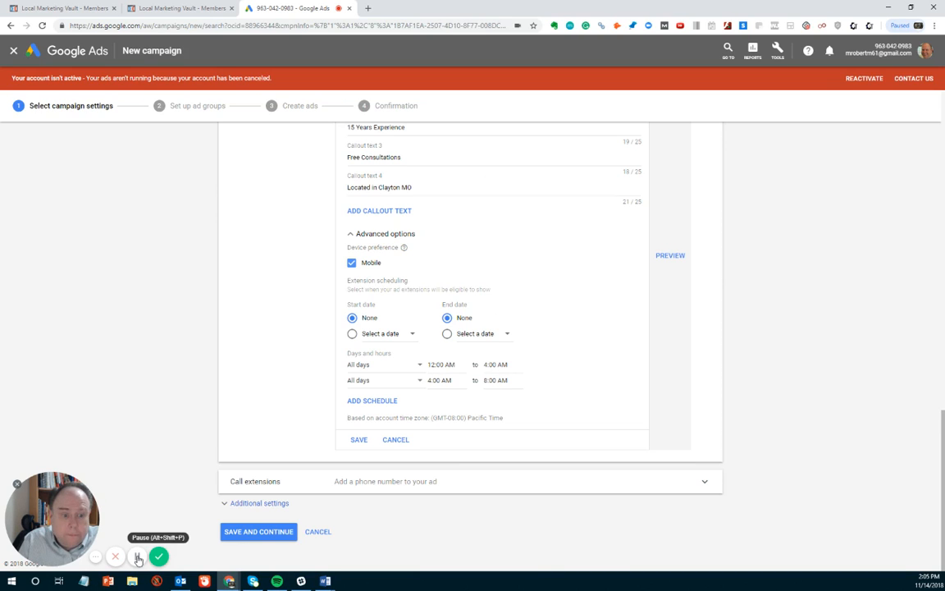
# Step: Add schedule rows up to six all-days blocks, starting the last one at 8:00 PM
pyautogui.click(138, 557)
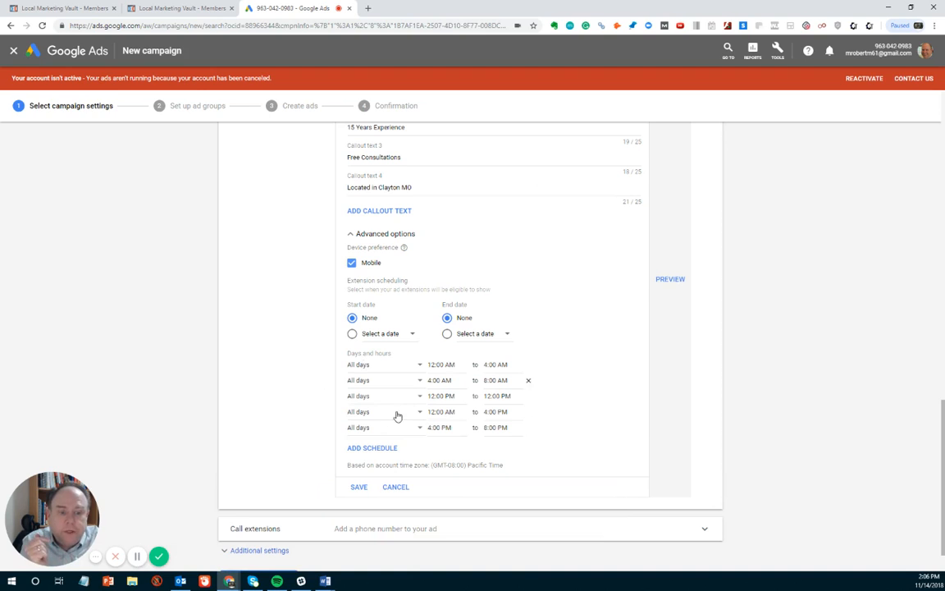
pyautogui.click(368, 451)
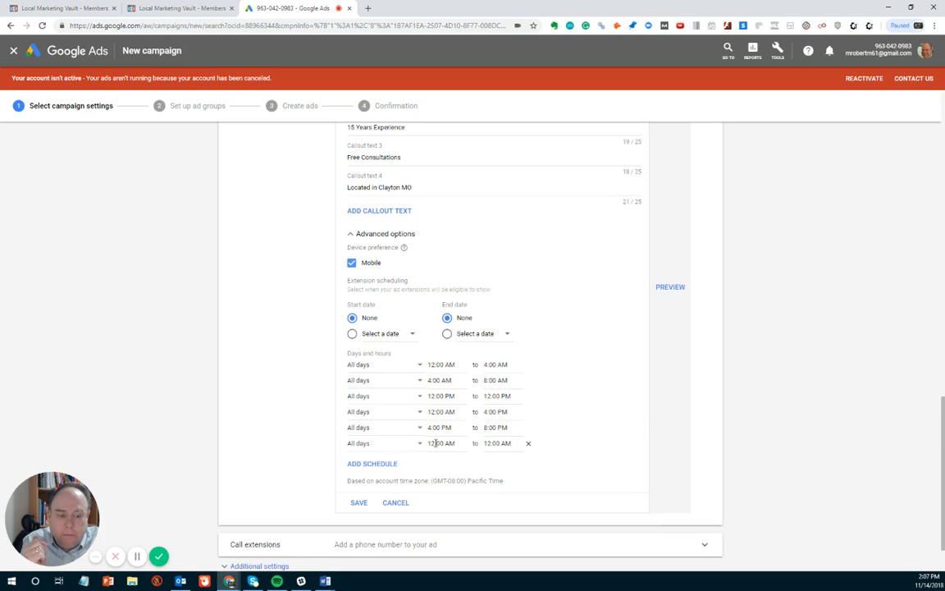
pyautogui.click(434, 443)
pyautogui.scroll(-2, 467, 331)
pyautogui.scroll(-6, 467, 331)
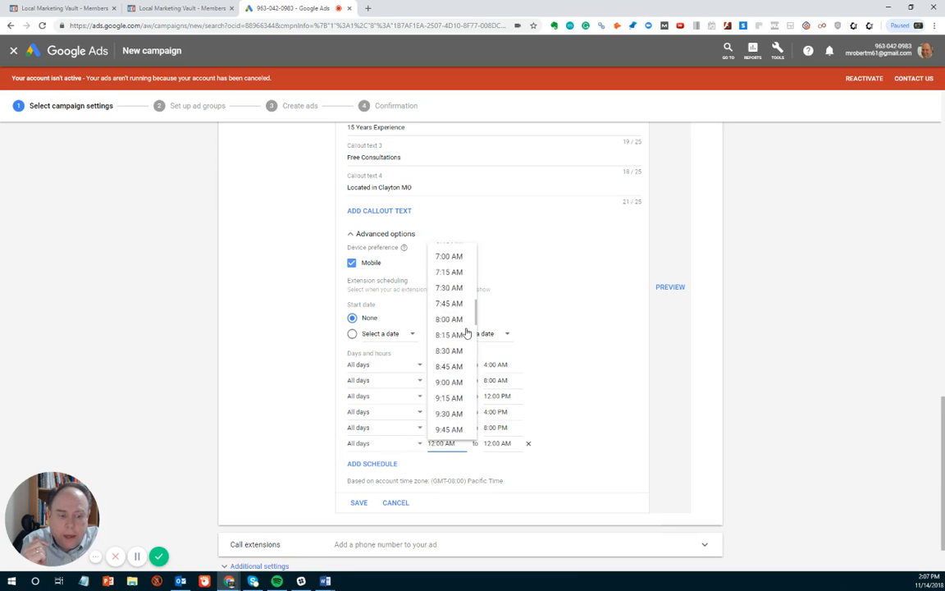
pyautogui.scroll(-6, 467, 332)
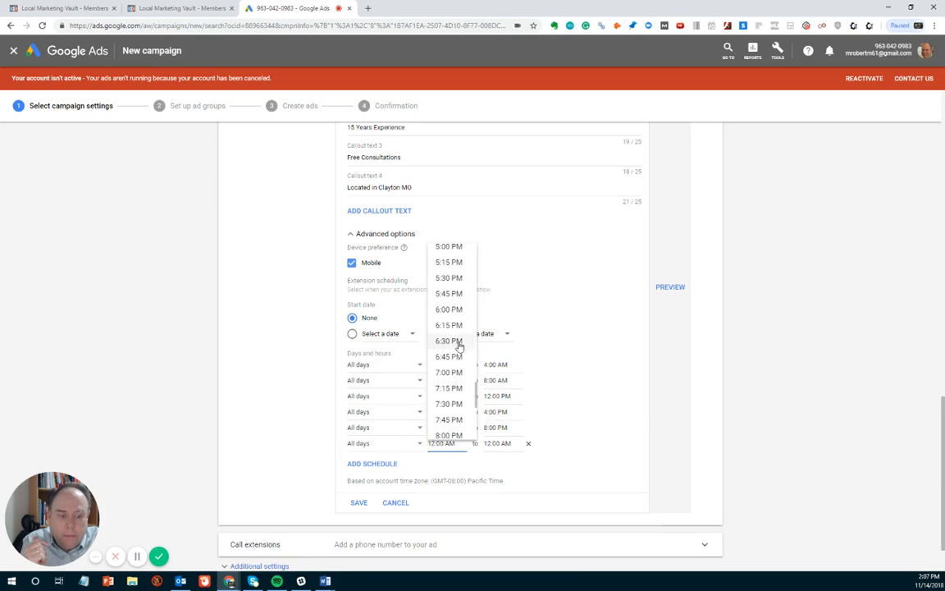
pyautogui.click(448, 435)
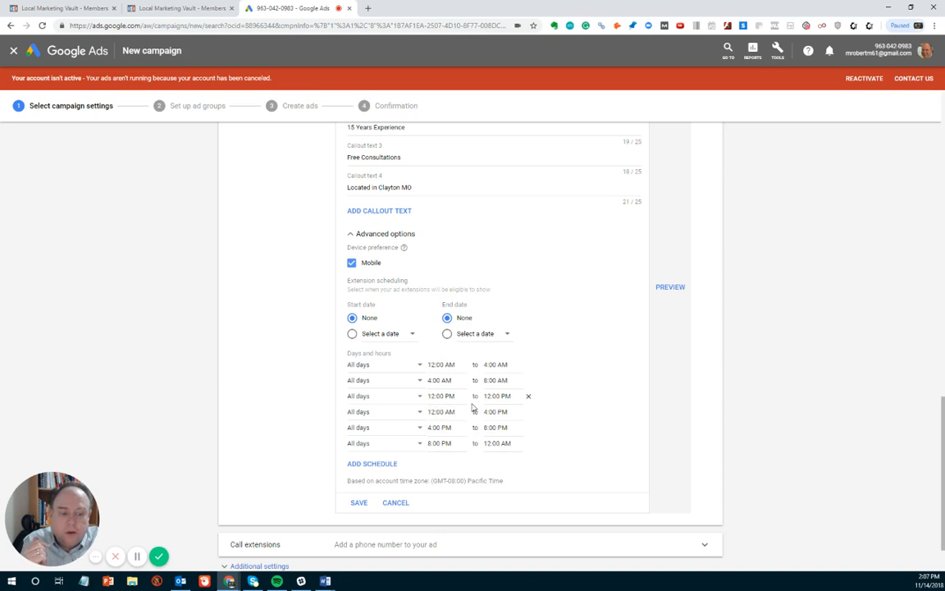
pyautogui.scroll(-1, 328, 492)
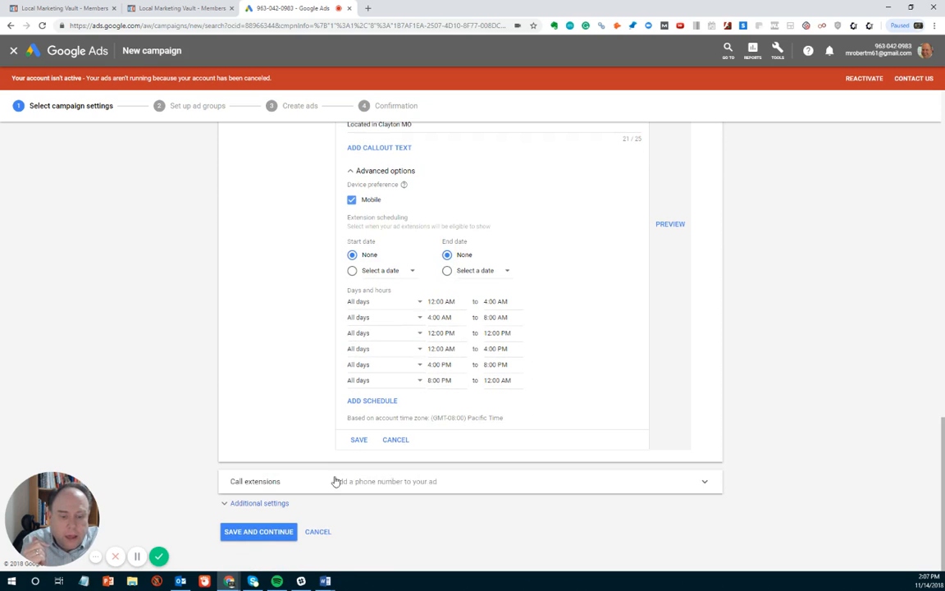
# Step: Save the scheduled mobile callout and expand the empty Call extensions section
pyautogui.click(357, 442)
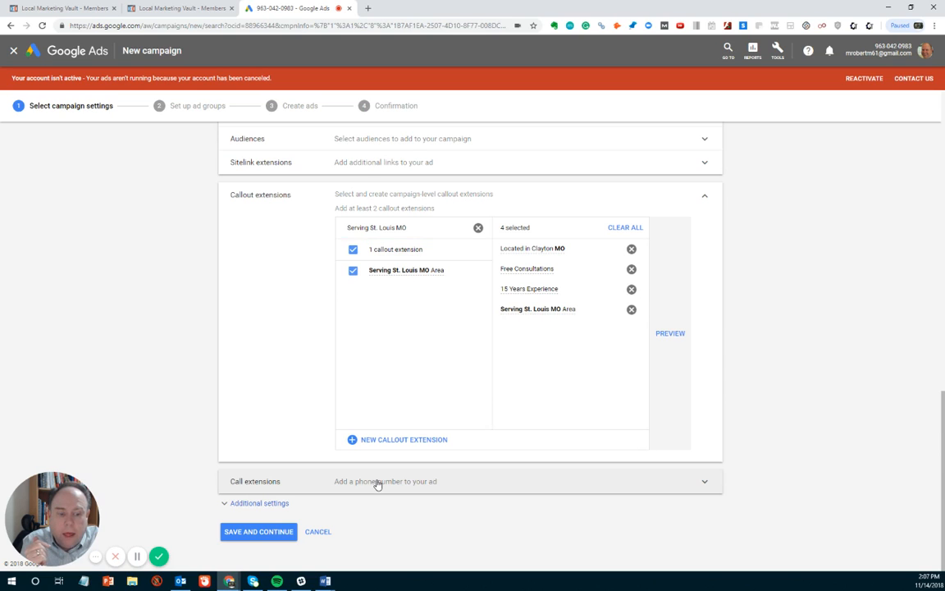
pyautogui.click(376, 484)
pyautogui.scroll(-3, 447, 501)
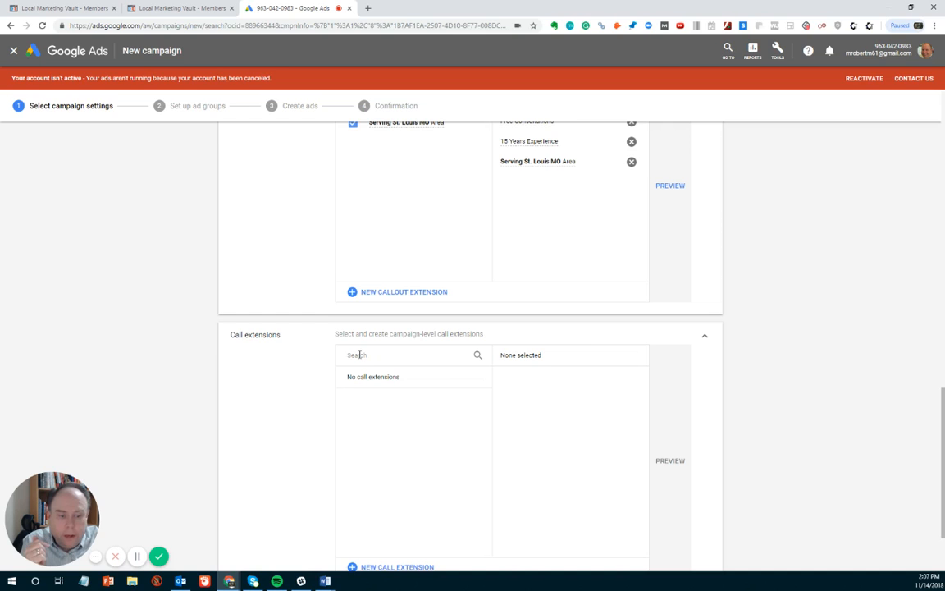
pyautogui.scroll(-2, 370, 381)
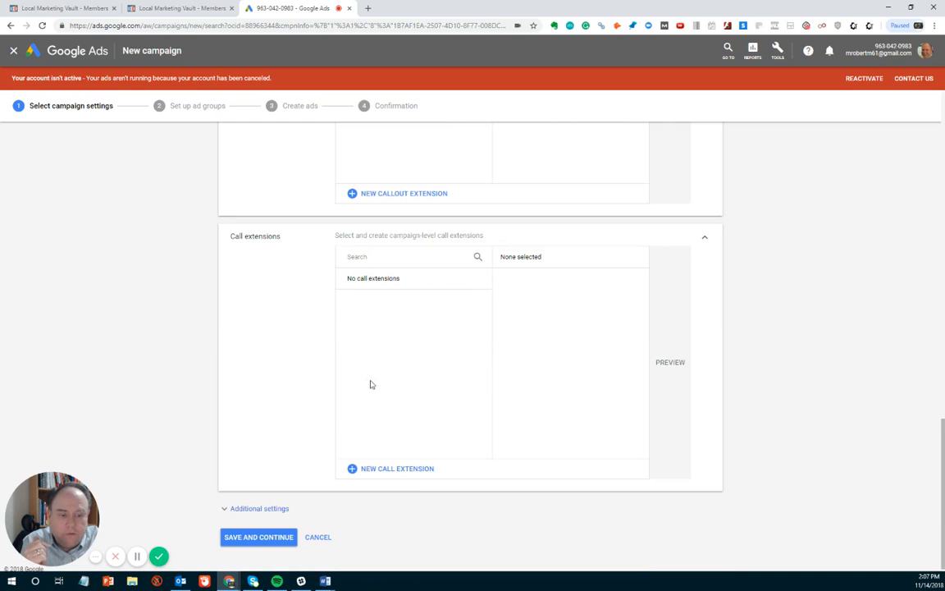
# Step: Create a new call extension and enter the United States business phone number
pyautogui.click(383, 470)
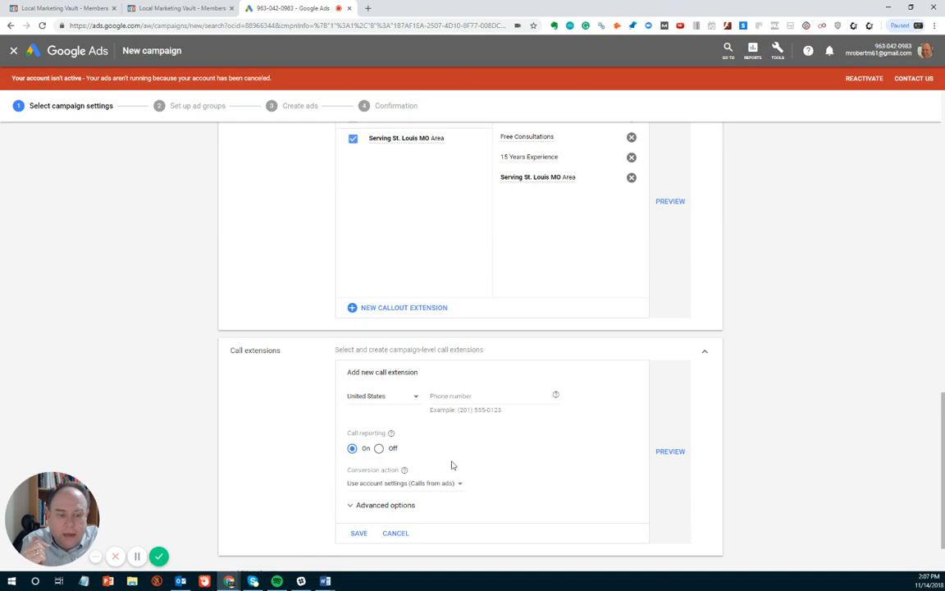
pyautogui.scroll(-1, 452, 465)
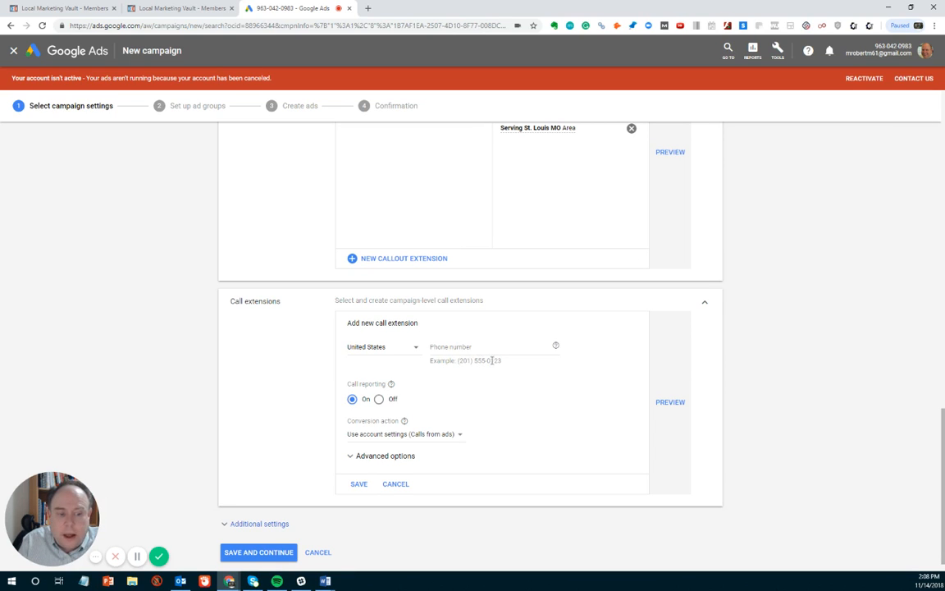
pyautogui.click(442, 345)
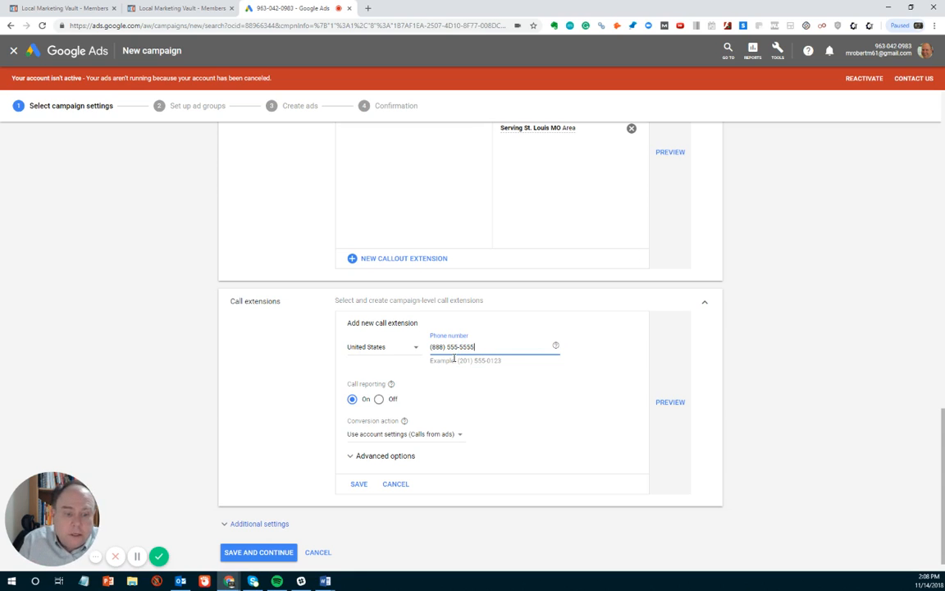
pyautogui.scroll(-1, 461, 391)
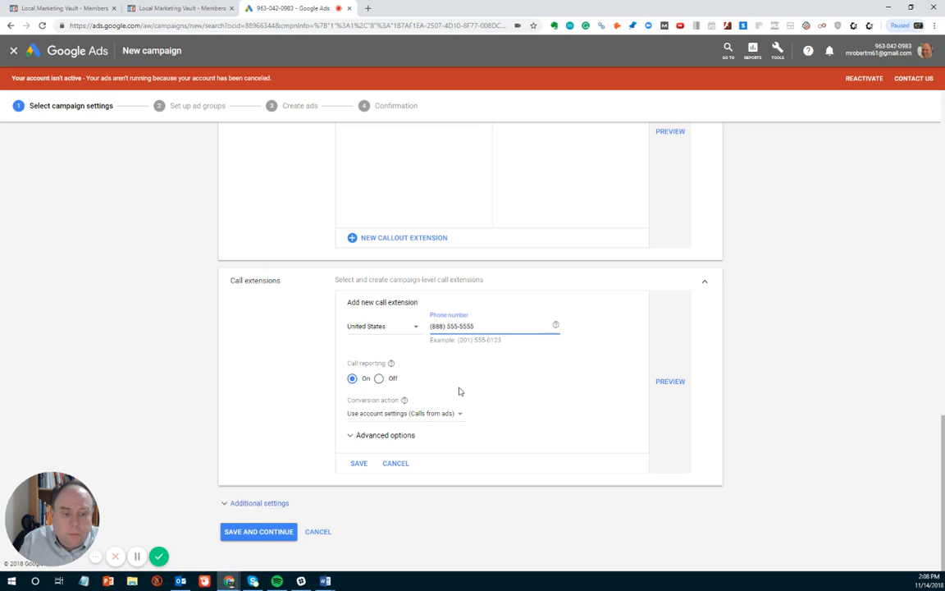
# Step: Set the call extension's device preference to Mobile and save it
pyautogui.click(349, 436)
pyautogui.scroll(-2, 331, 416)
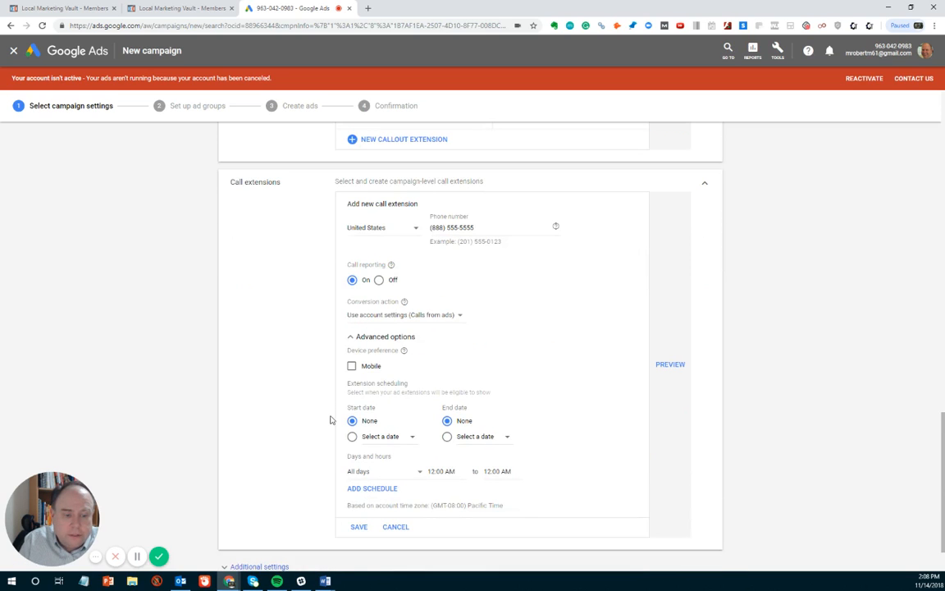
pyautogui.click(351, 365)
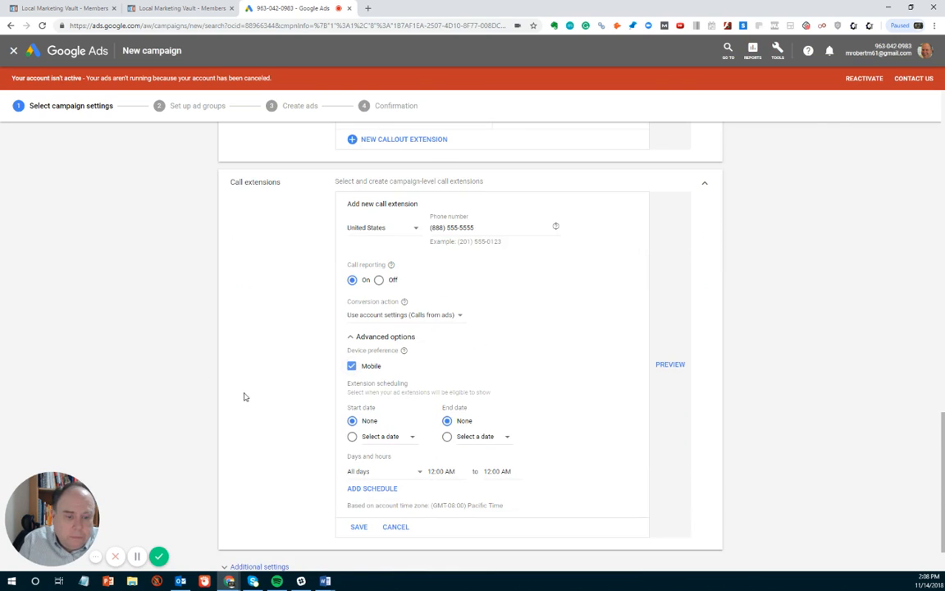
pyautogui.scroll(-1, 243, 397)
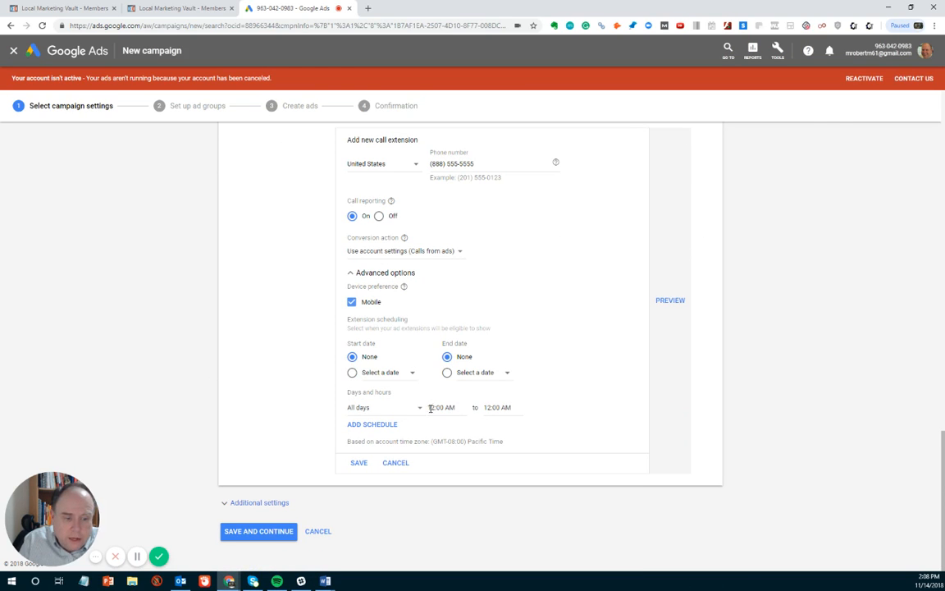
pyautogui.click(359, 463)
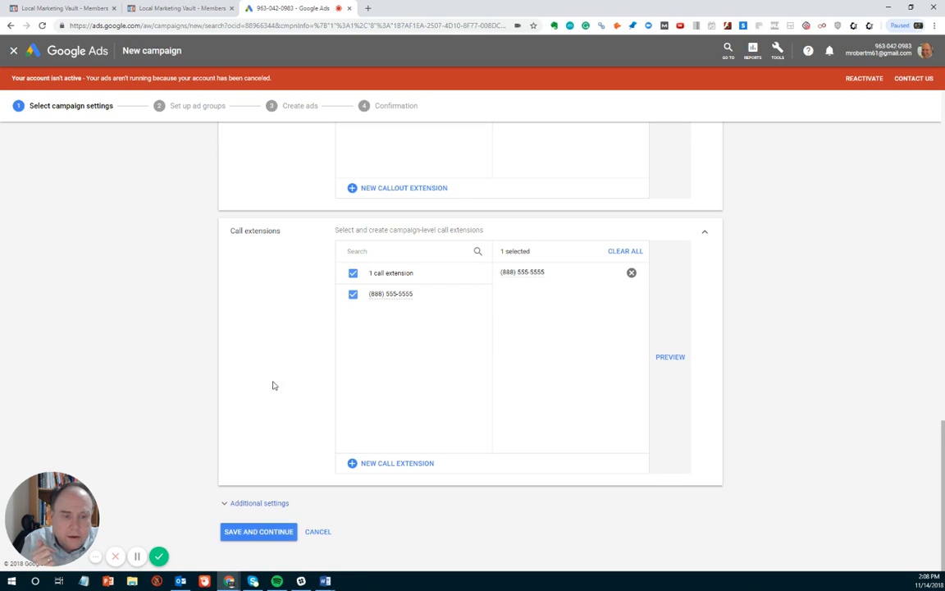
pyautogui.scroll(3, 272, 386)
pyautogui.scroll(-3, 272, 392)
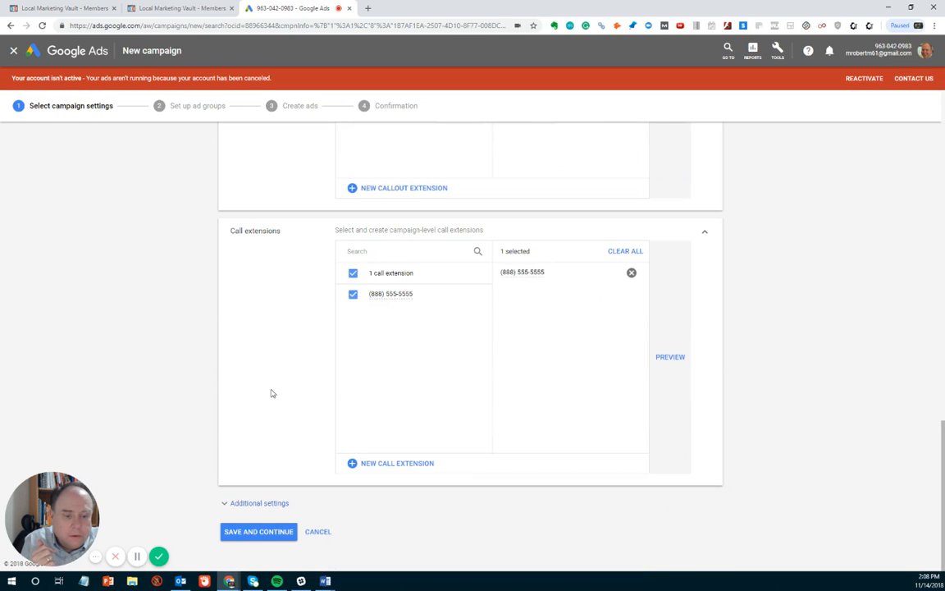
# Step: Save and continue from the campaign settings to the ad groups setup
pyautogui.click(272, 534)
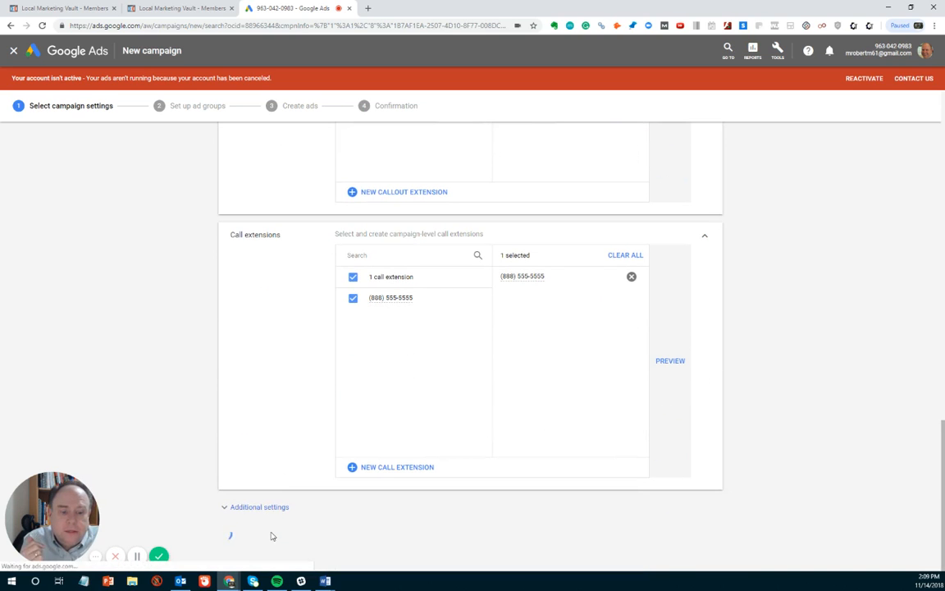